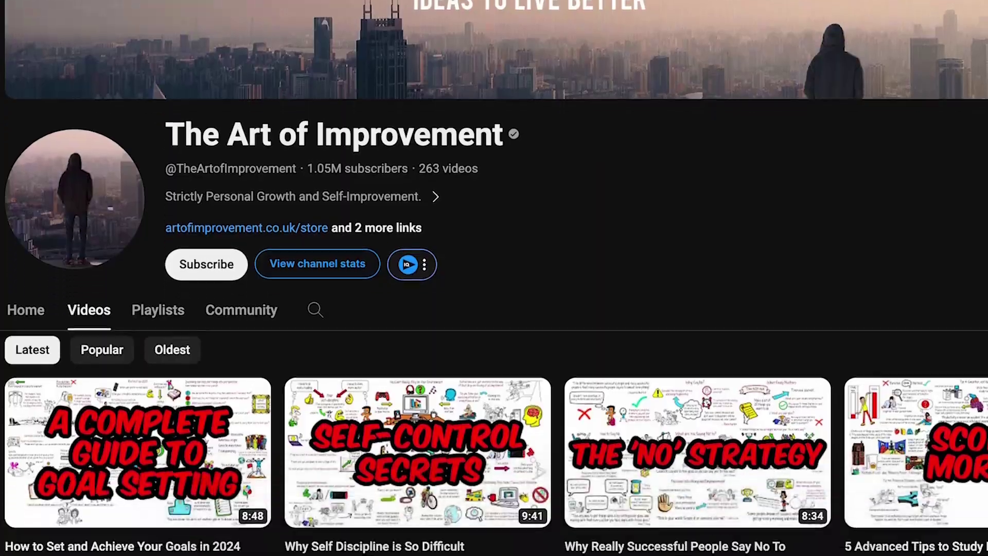
- Open a fresh ChatGPT 3.5 chat with an empty message box
{"action": "scroll", "coordinate": [494, 278], "scroll_direction": "down", "scroll_amount": 8}
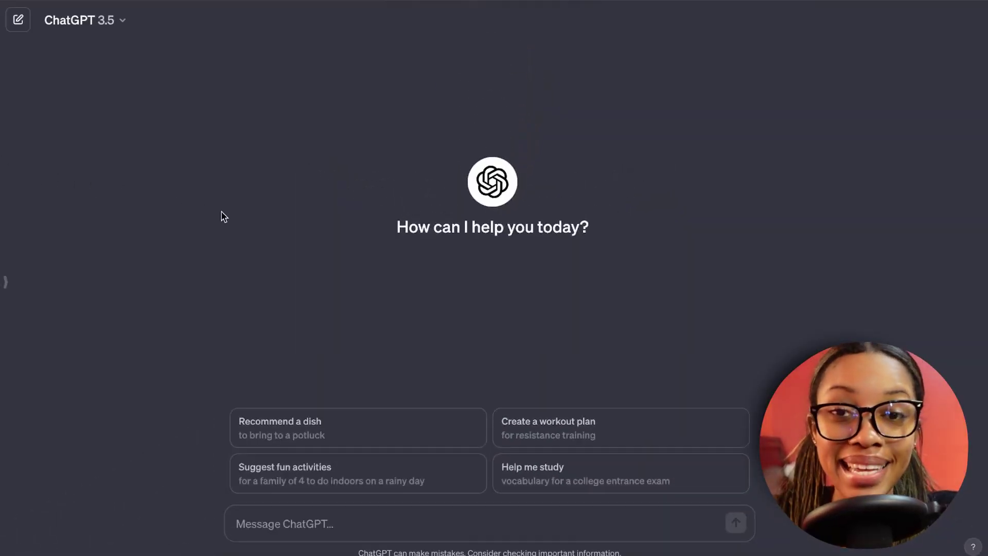
- Paste the whiteboard-video script prompt template and highlight its length, concept and description placeholders
{"action": "left_click", "coordinate": [325, 519]}
{"action": "type", "text": "write me a (length)script for a whiteboard youtube video about (explain video concept/idea) , explain it (description of video content ) . Give the images and icons suggestions for each scene and the voice over."}
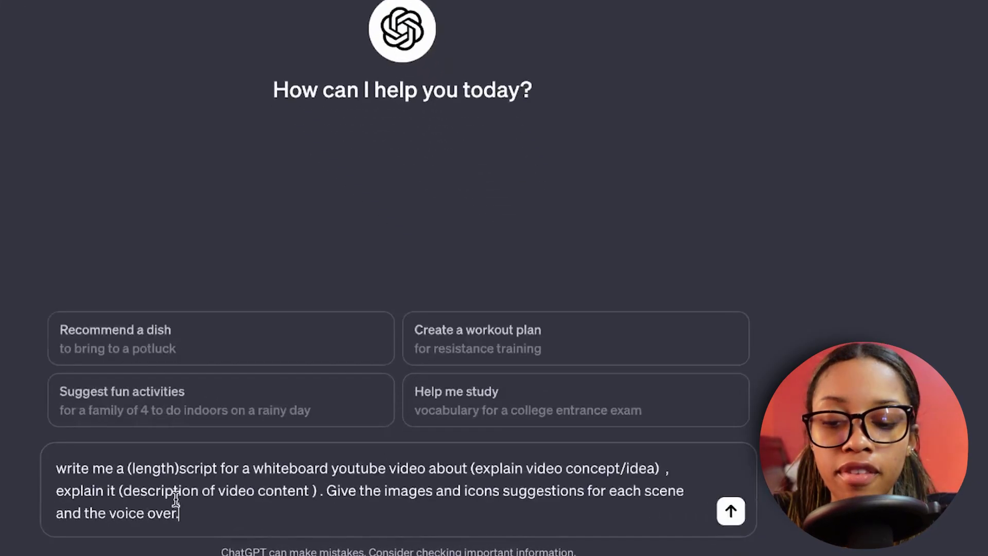
{"action": "left_click_drag", "start_coordinate": [125, 468], "coordinate": [175, 468]}
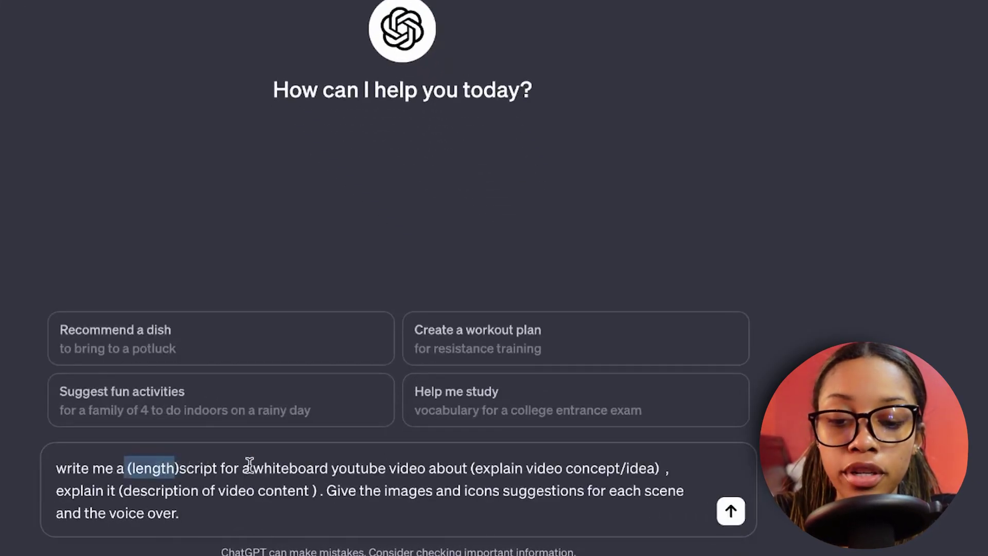
{"action": "left_click_drag", "start_coordinate": [470, 467], "coordinate": [666, 468]}
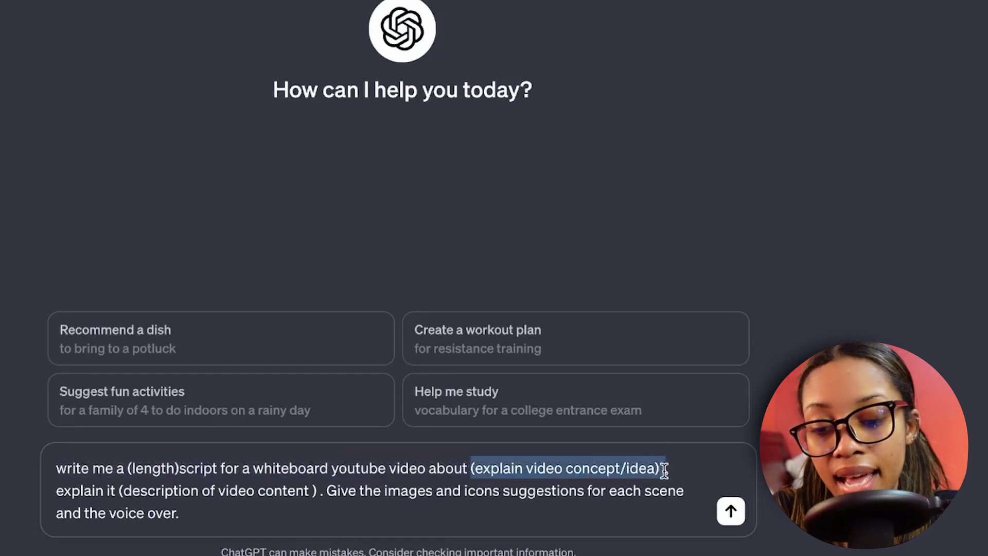
{"action": "left_click", "coordinate": [89, 513]}
{"action": "left_click_drag", "start_coordinate": [116, 489], "coordinate": [318, 481]}
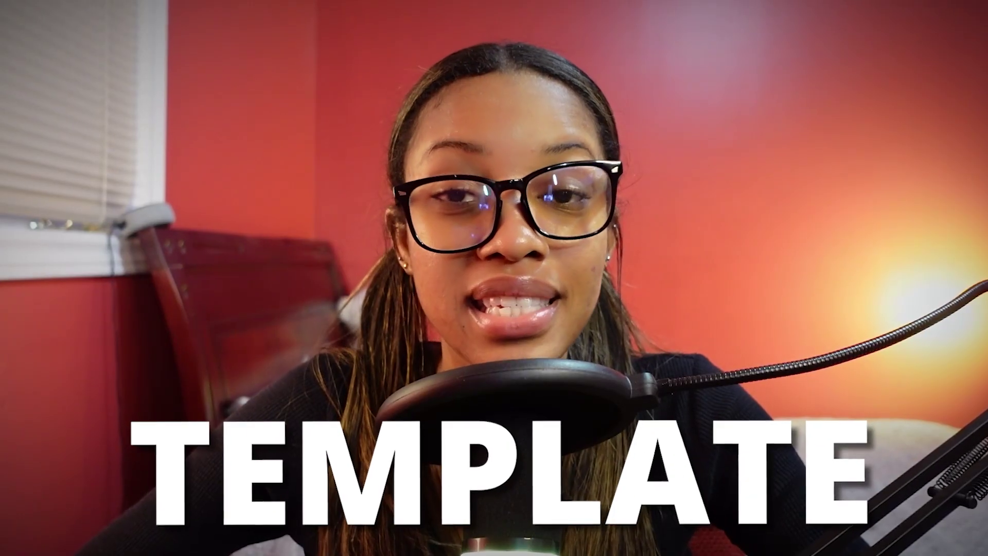
- Paste the finished prompt asking for a 10-line analogy script about not wasting youth on spending
{"action": "left_click", "coordinate": [159, 496]}
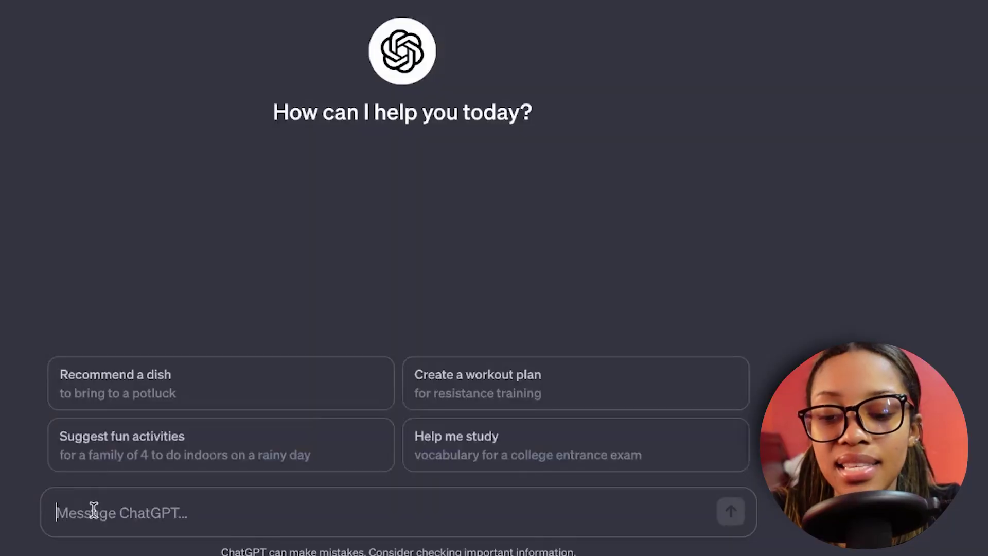
{"action": "type", "text": "write me a 10 lined script for a whiteboard youtube video about not wasting your youth spending money explain it using an analogy .Give the images and icons suggestions for each scene and the voice over."}
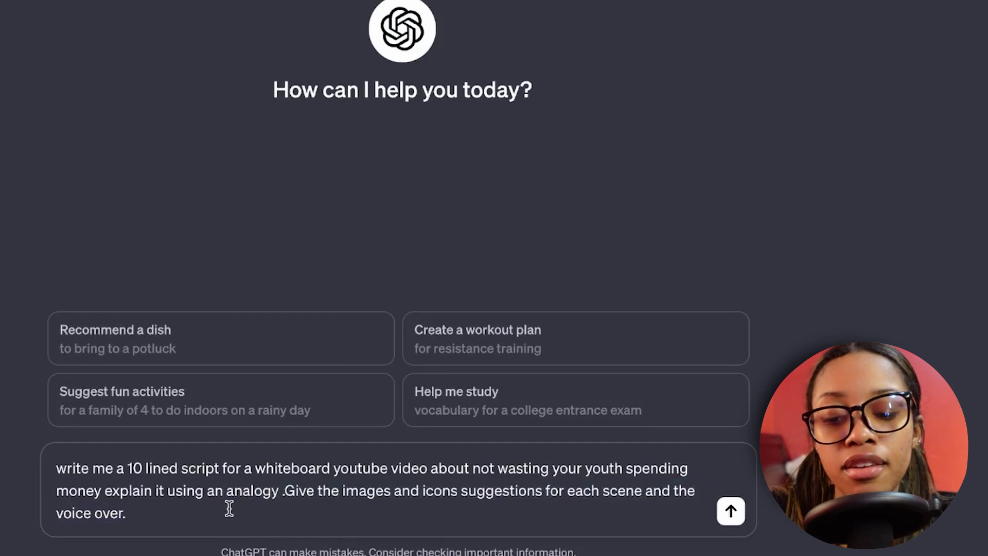
- Send the prompt to ChatGPT after highlighting its request for an analogy
{"action": "left_click_drag", "start_coordinate": [230, 489], "coordinate": [279, 490]}
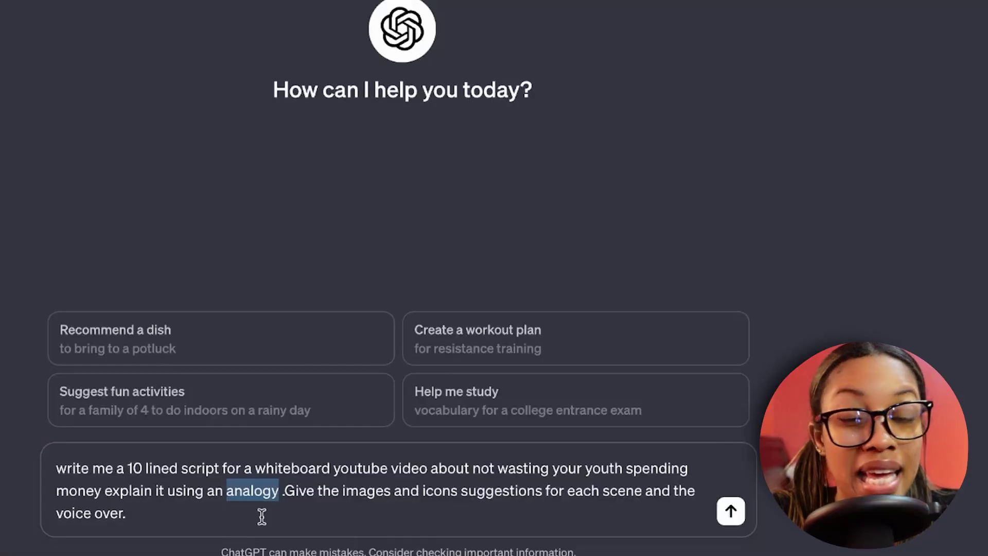
{"action": "left_click", "coordinate": [262, 516]}
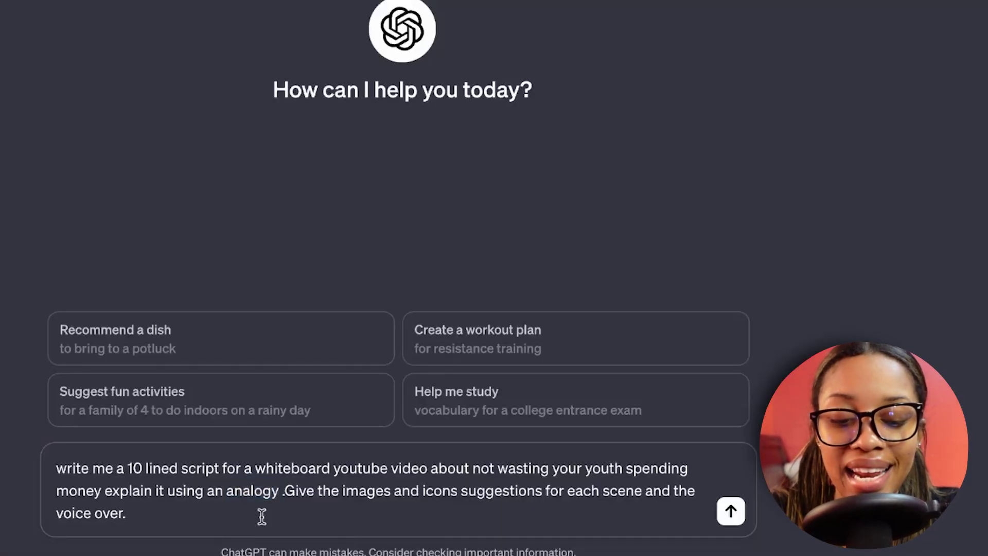
{"action": "key", "text": "Return"}
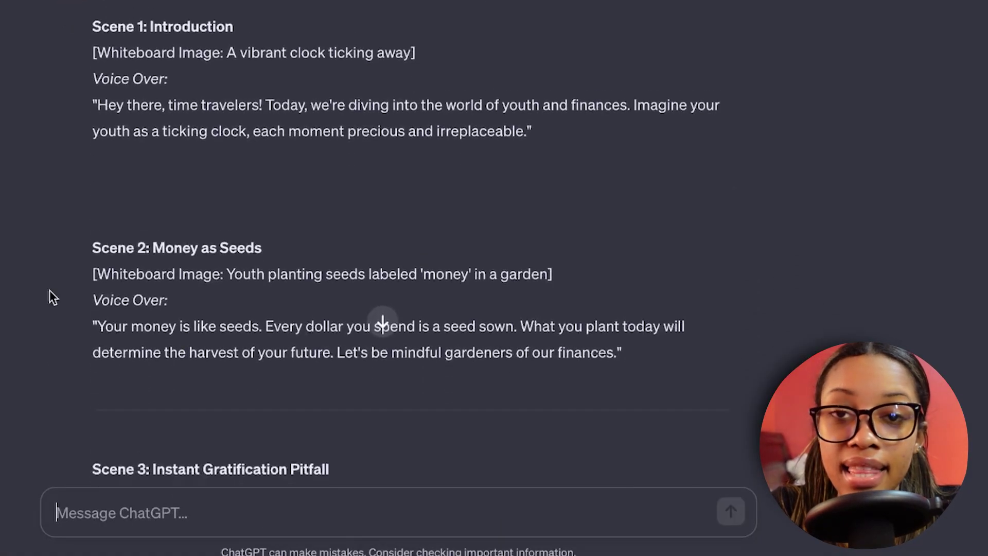
- Review the ten-scene reply and highlight Scene 2's image suggestion and voice-over line
{"action": "scroll", "coordinate": [50, 290], "scroll_direction": "down", "scroll_amount": 1}
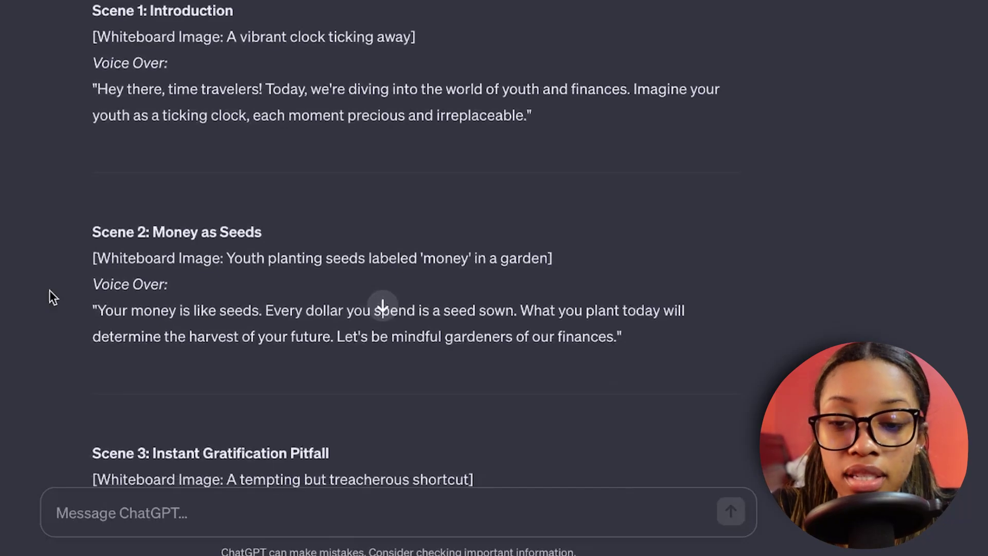
{"action": "scroll", "coordinate": [50, 290], "scroll_direction": "down", "scroll_amount": 1}
{"action": "scroll", "coordinate": [50, 290], "scroll_direction": "up", "scroll_amount": 3}
{"action": "scroll", "coordinate": [50, 290], "scroll_direction": "down", "scroll_amount": 15}
{"action": "scroll", "coordinate": [49, 290], "scroll_direction": "down", "scroll_amount": 15}
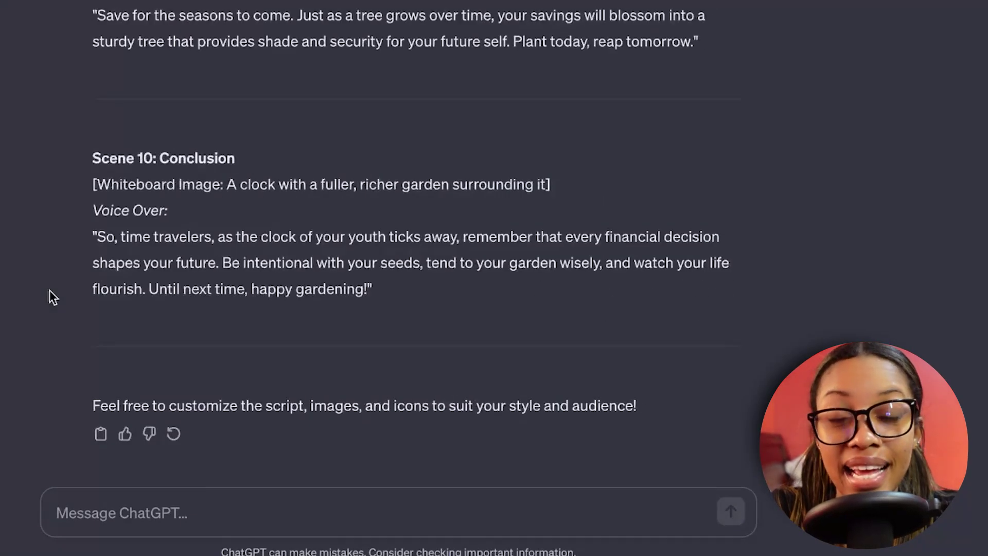
{"action": "scroll", "coordinate": [49, 290], "scroll_direction": "up", "scroll_amount": 12}
{"action": "scroll", "coordinate": [50, 291], "scroll_direction": "up", "scroll_amount": 15}
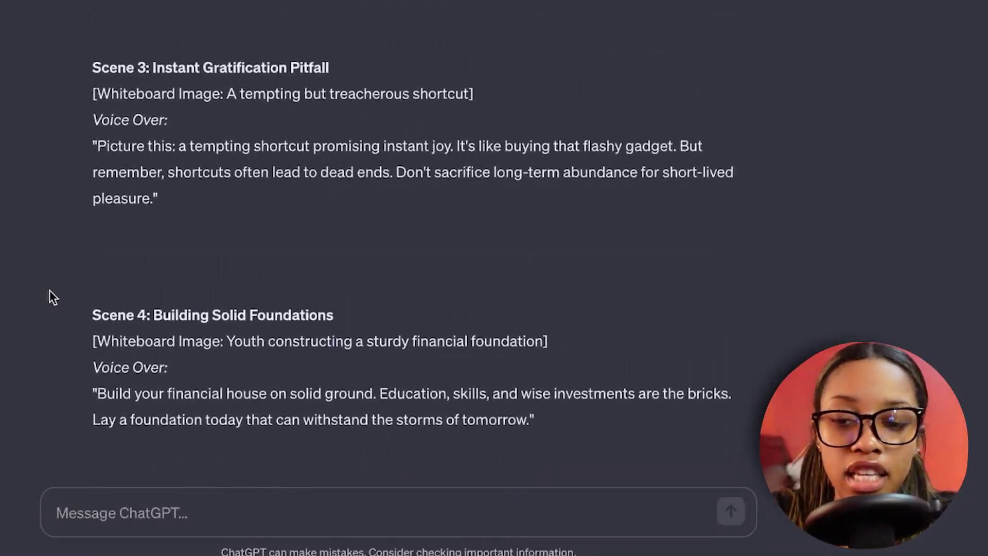
{"action": "scroll", "coordinate": [70, 256], "scroll_direction": "down", "scroll_amount": 3}
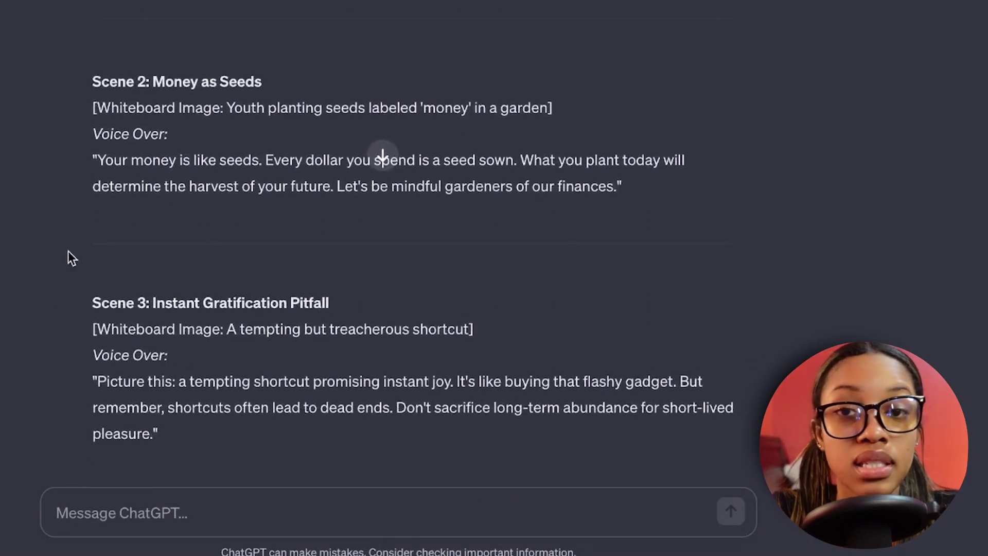
{"action": "left_click_drag", "start_coordinate": [90, 105], "coordinate": [566, 100]}
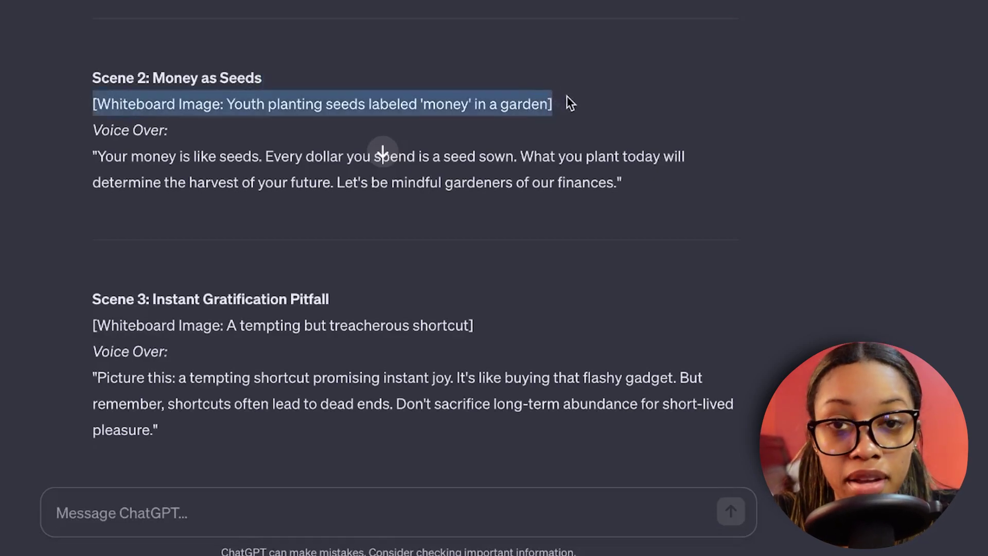
{"action": "left_click_drag", "start_coordinate": [95, 156], "coordinate": [653, 193]}
{"action": "left_click", "coordinate": [509, 200]}
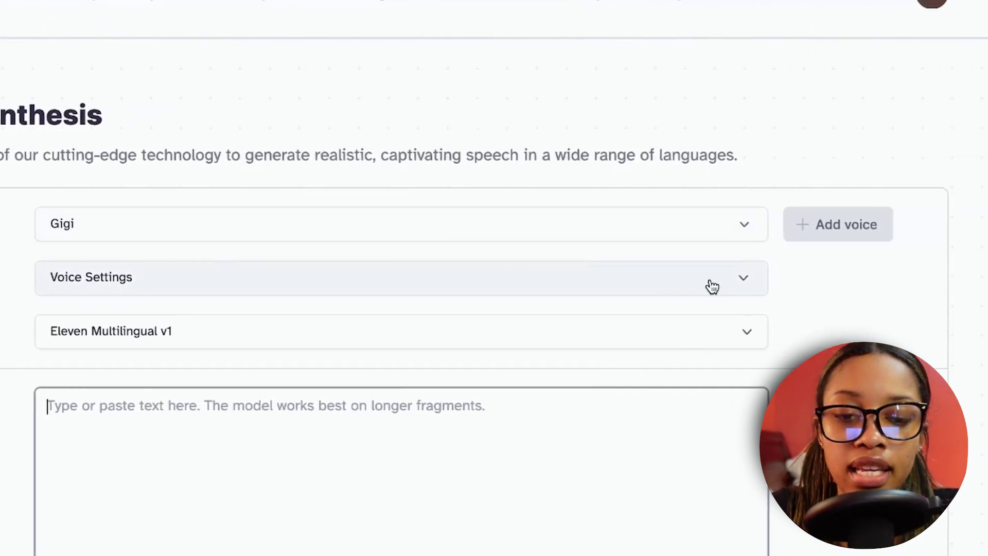
- Pick the premade Jessie voice in ElevenLabs and check its stability and clarity settings
{"action": "left_click", "coordinate": [729, 225]}
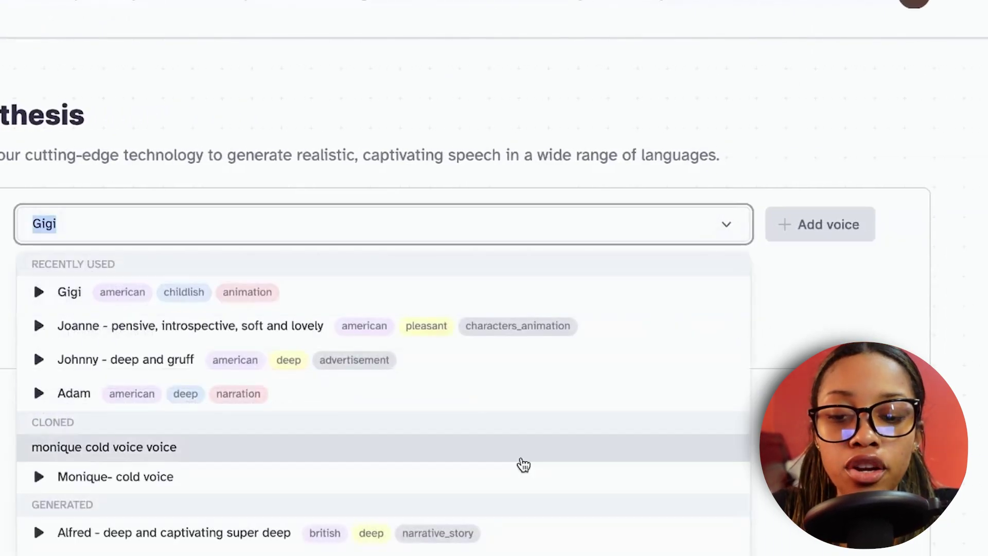
{"action": "scroll", "coordinate": [527, 476], "scroll_direction": "down", "scroll_amount": 5}
{"action": "scroll", "coordinate": [530, 480], "scroll_direction": "down", "scroll_amount": 8}
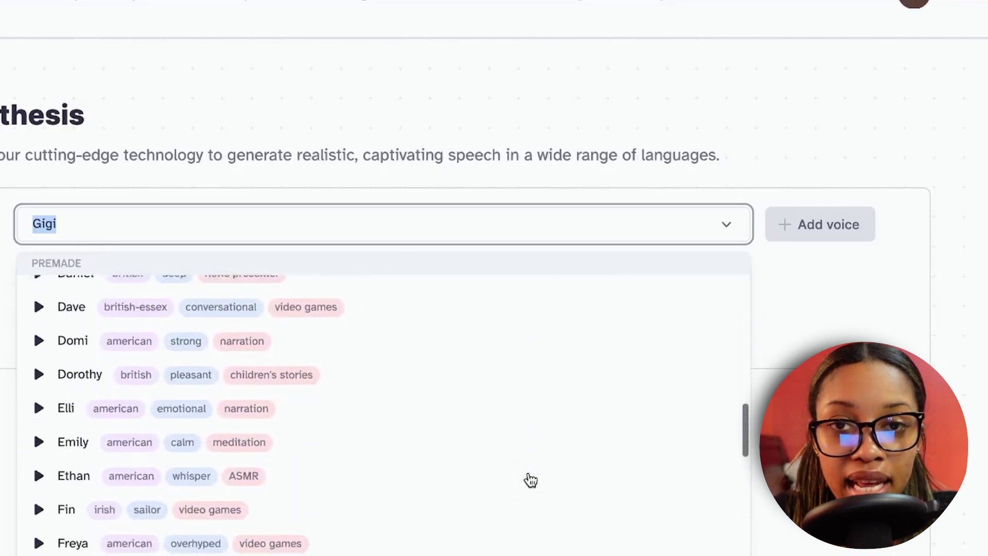
{"action": "scroll", "coordinate": [531, 480], "scroll_direction": "down", "scroll_amount": 5}
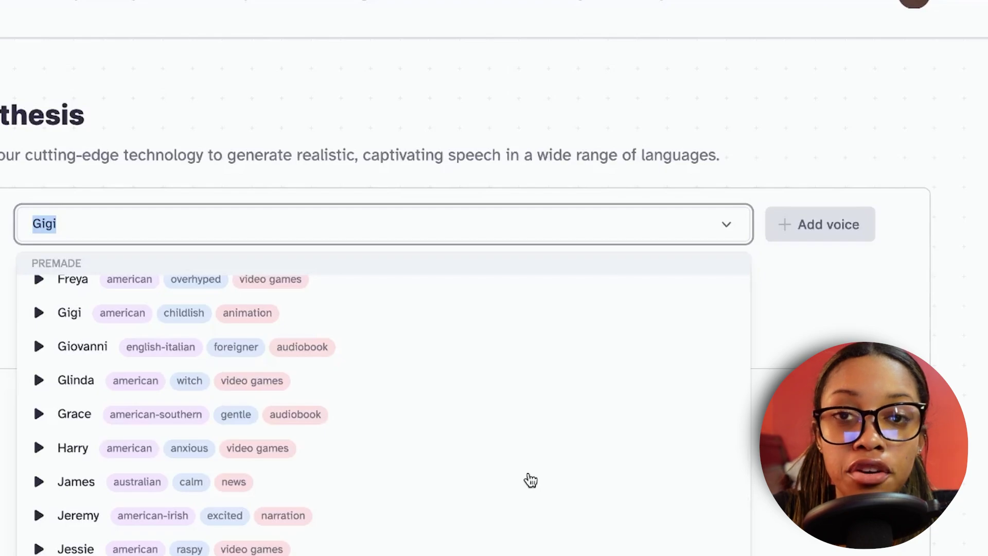
{"action": "left_click", "coordinate": [319, 548]}
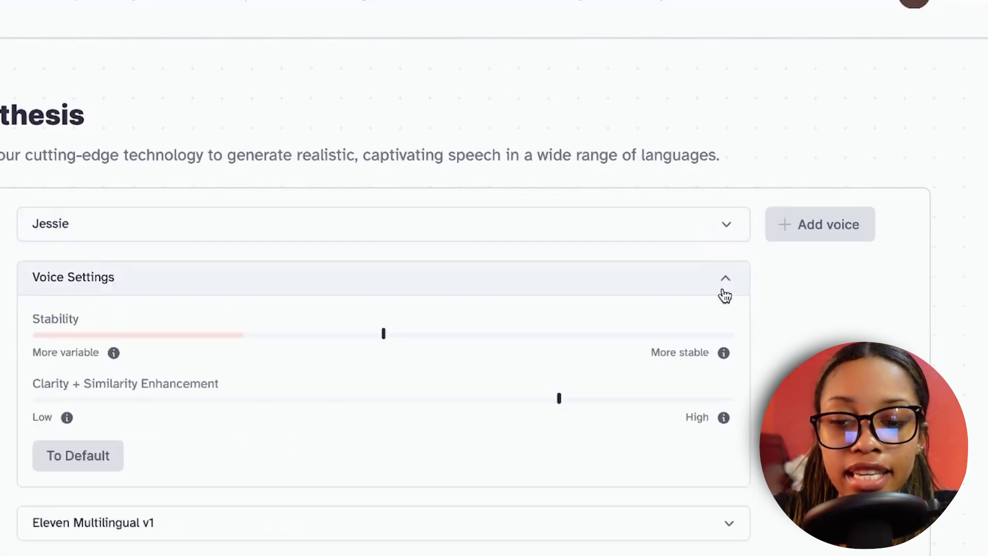
{"action": "left_click", "coordinate": [722, 291]}
{"action": "left_click", "coordinate": [723, 292]}
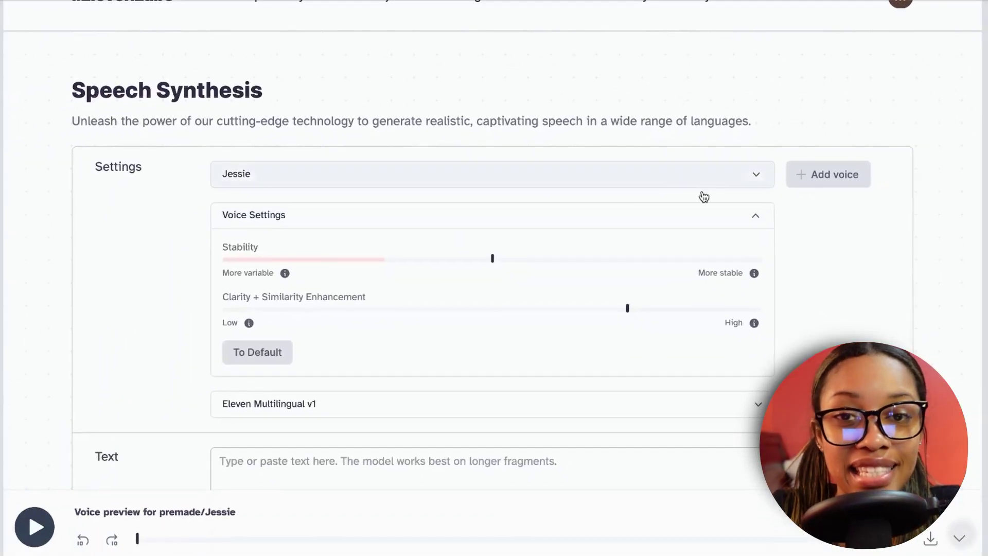
{"action": "left_click", "coordinate": [539, 215]}
{"action": "scroll", "coordinate": [308, 303], "scroll_direction": "down", "scroll_amount": 1}
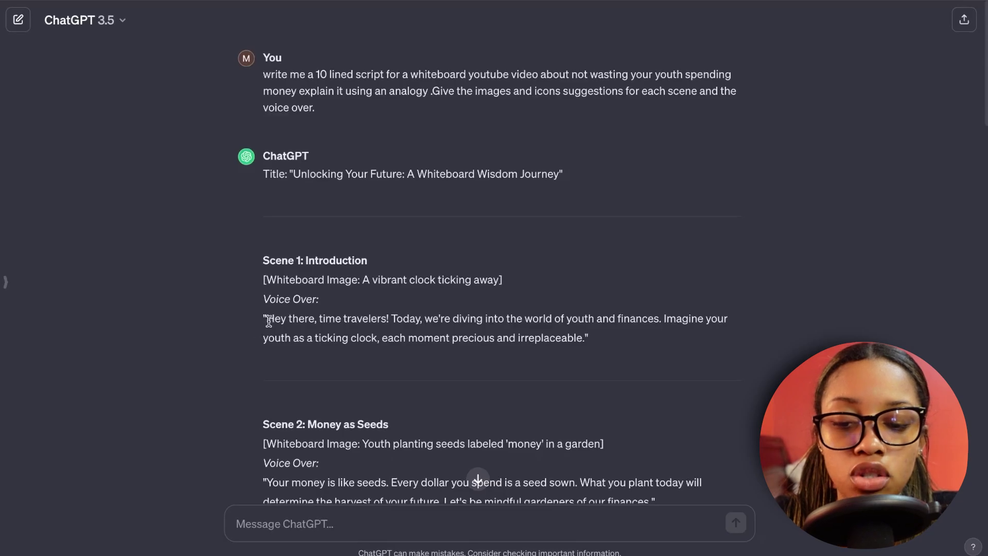
- Generate a Jessie clip of 'The 3 steps to being happy' in ElevenLabs
{"action": "left_click_drag", "start_coordinate": [269, 319], "coordinate": [581, 336]}
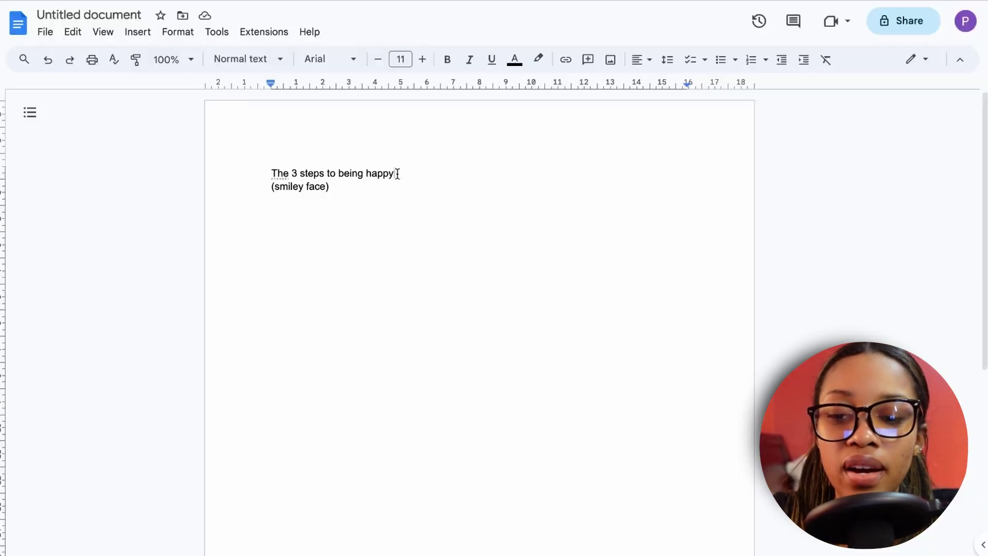
{"action": "left_click_drag", "start_coordinate": [397, 174], "coordinate": [263, 169]}
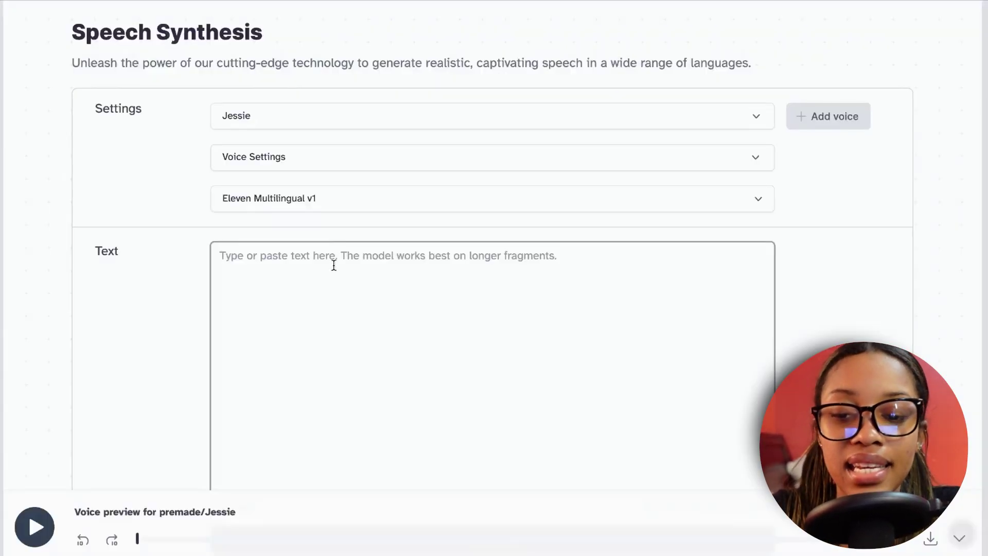
{"action": "type", "text": "The 3 steps to being happy"}
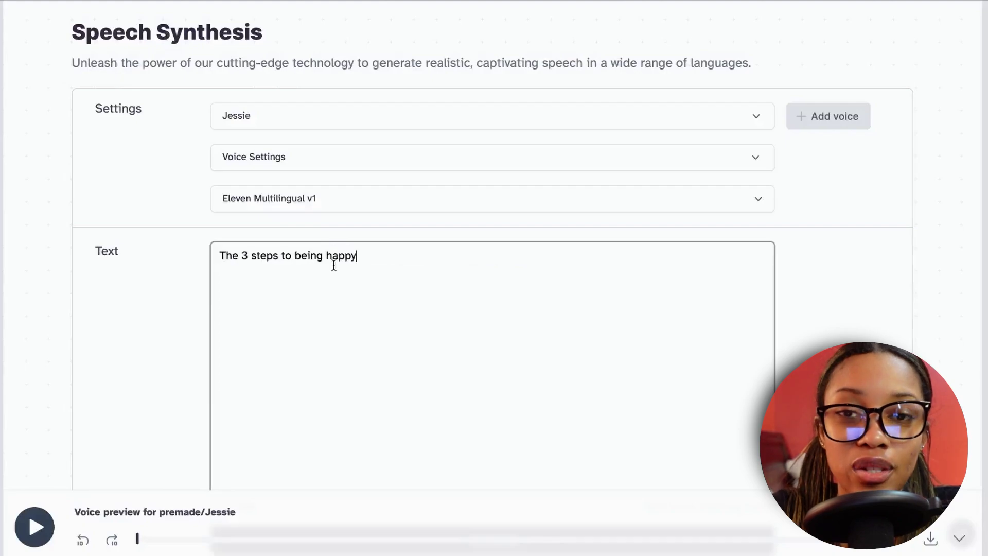
{"action": "scroll", "coordinate": [79, 400], "scroll_direction": "down", "scroll_amount": 3}
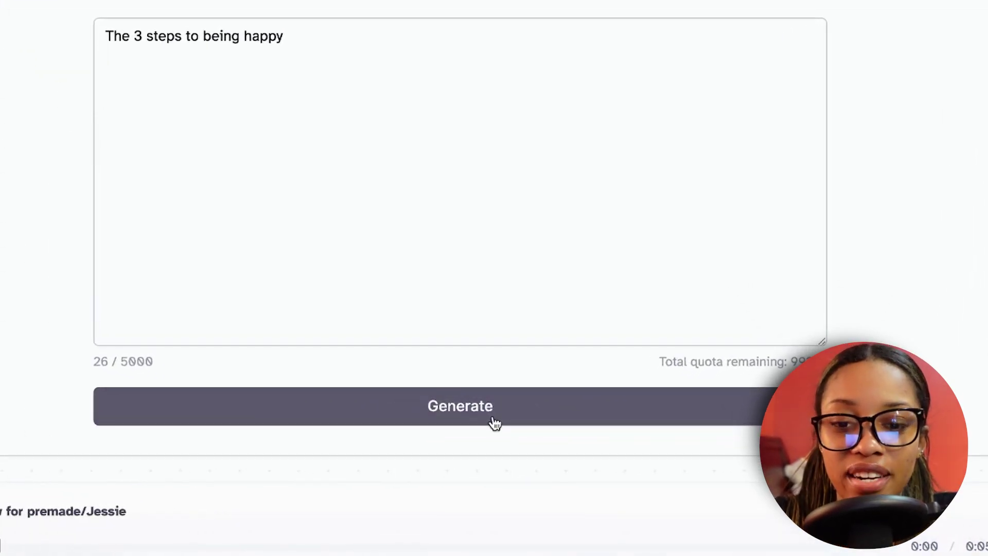
{"action": "left_click", "coordinate": [492, 416]}
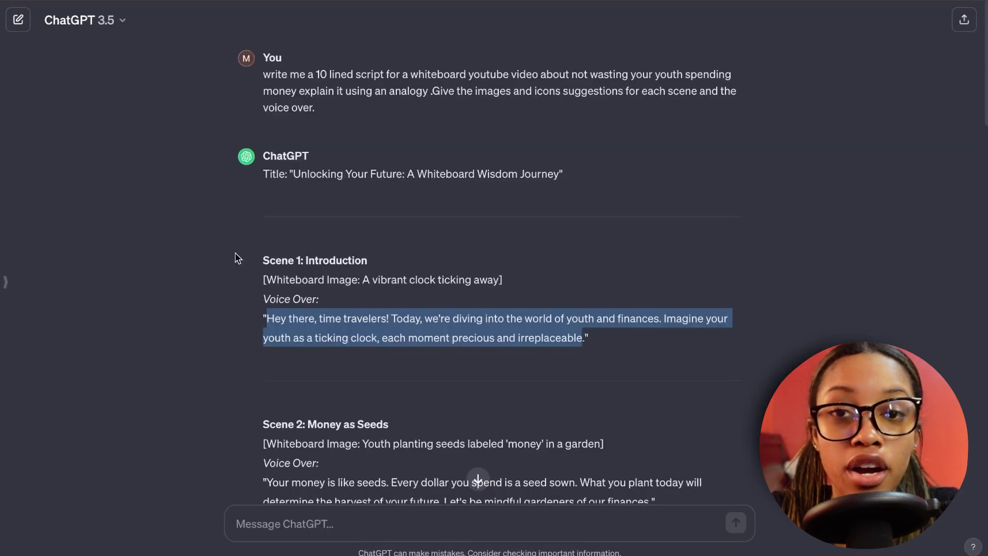
- Replace the ElevenLabs text with the Scene 1 voice-over starting 'Hey there, time travelers!'
{"action": "left_click", "coordinate": [369, 370]}
{"action": "scroll", "coordinate": [335, 329], "scroll_direction": "down", "scroll_amount": 1}
{"action": "scroll", "coordinate": [288, 331], "scroll_direction": "up", "scroll_amount": 1}
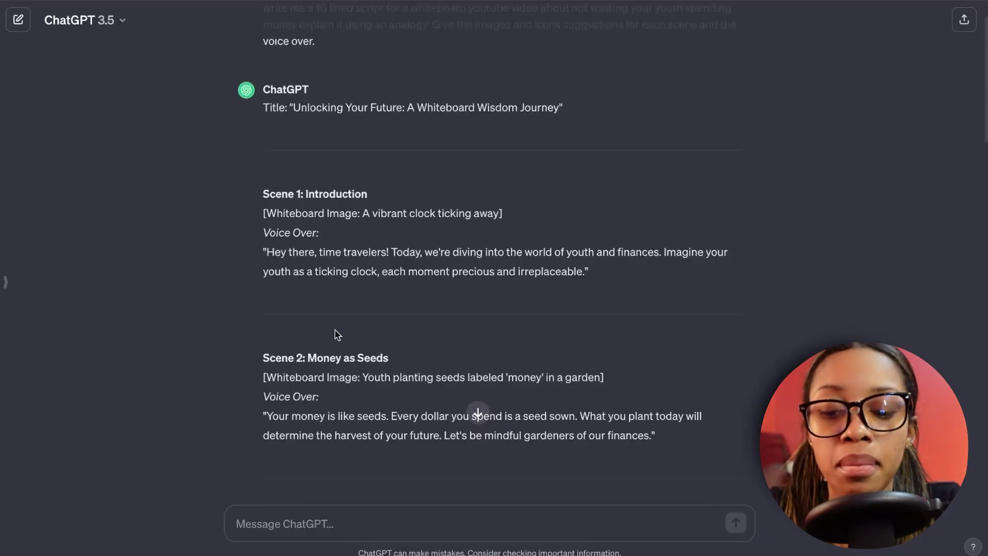
{"action": "left_click_drag", "start_coordinate": [266, 251], "coordinate": [583, 274]}
{"action": "key", "text": "ctrl+c"}
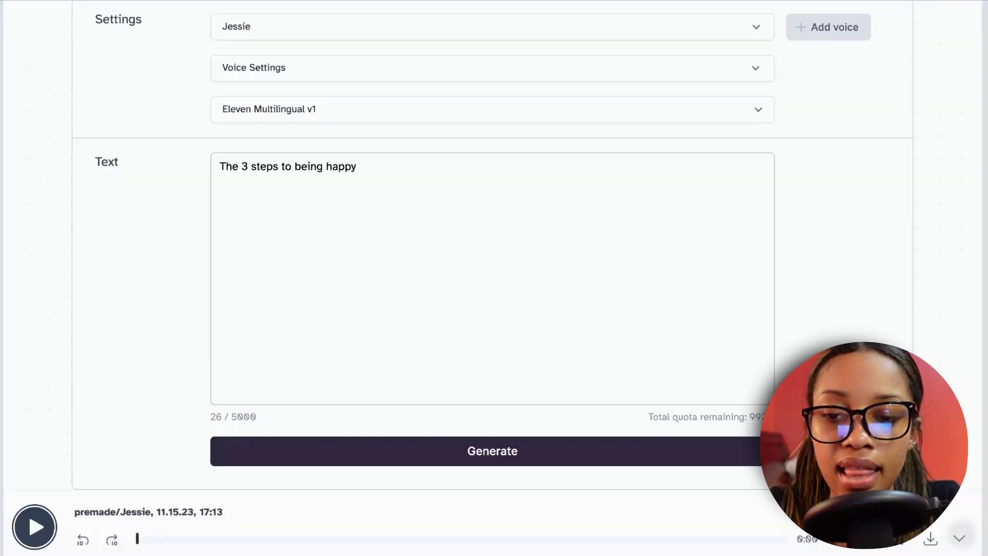
{"action": "left_click_drag", "start_coordinate": [385, 188], "coordinate": [194, 165]}
{"action": "key", "text": "ctrl+v"}
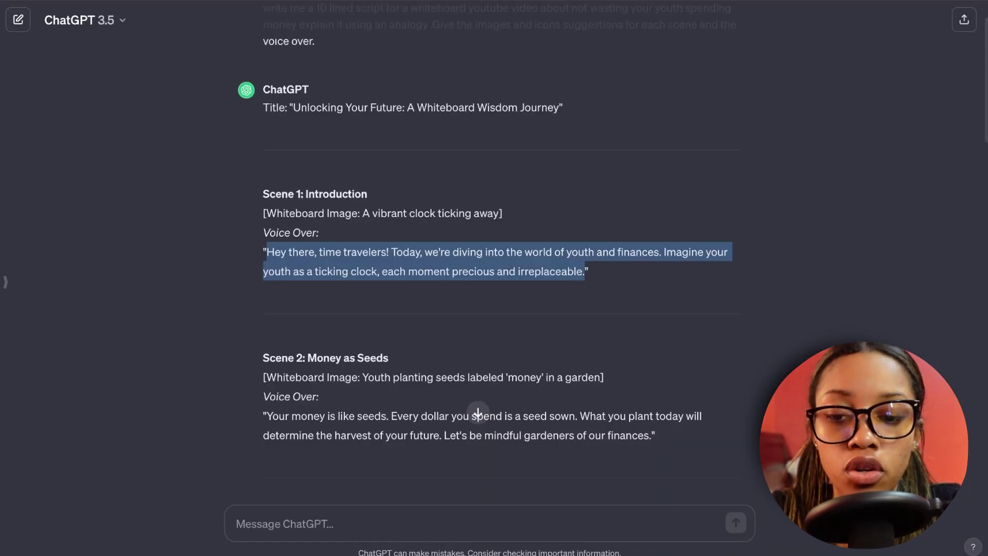
{"action": "scroll", "coordinate": [339, 194], "scroll_direction": "down", "scroll_amount": 5}
{"action": "left_click_drag", "start_coordinate": [267, 240], "coordinate": [639, 263]}
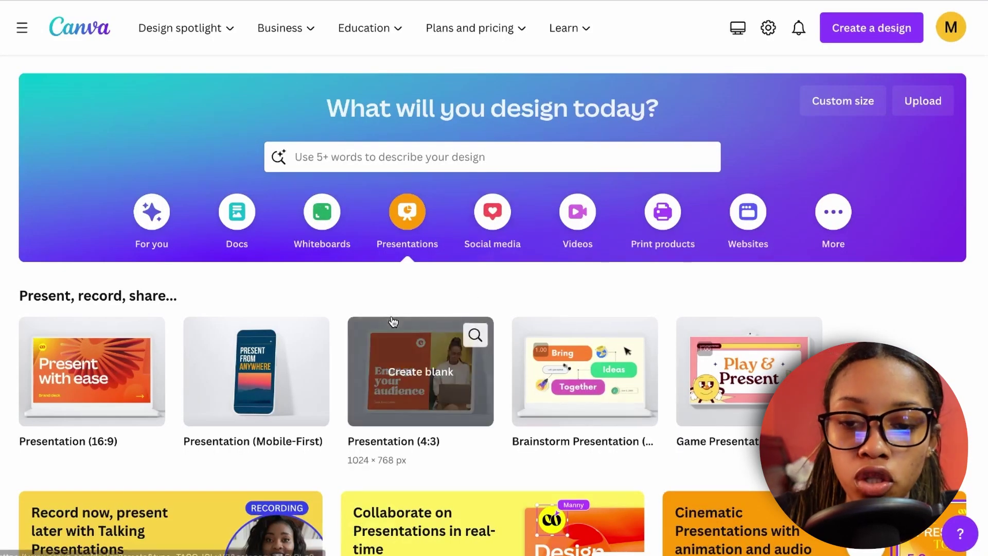
- Search Canva for 'youtube video' and create a blank YouTube Video design
{"action": "left_click", "coordinate": [353, 163]}
{"action": "type", "text": "youtube video"}
{"action": "key", "text": "Return"}
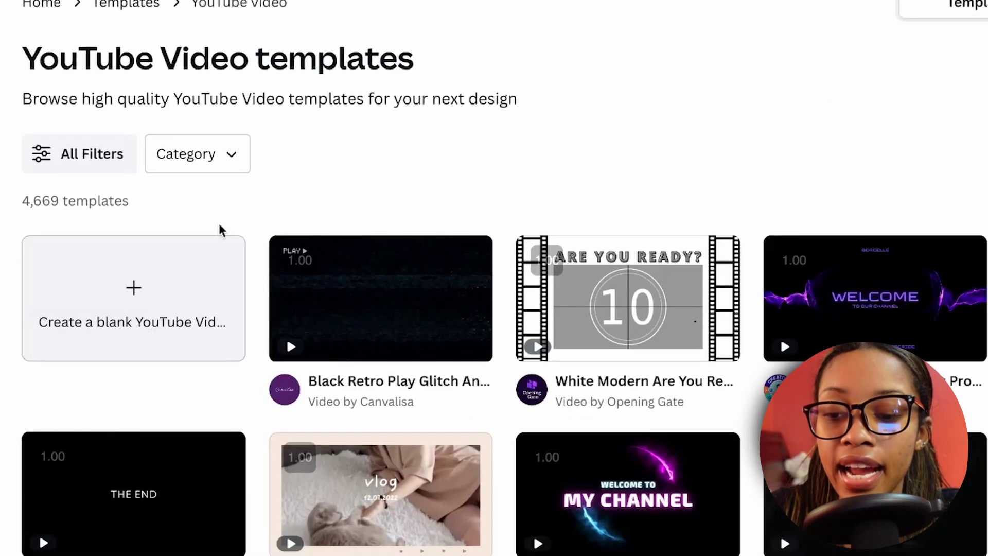
{"action": "left_click", "coordinate": [149, 334]}
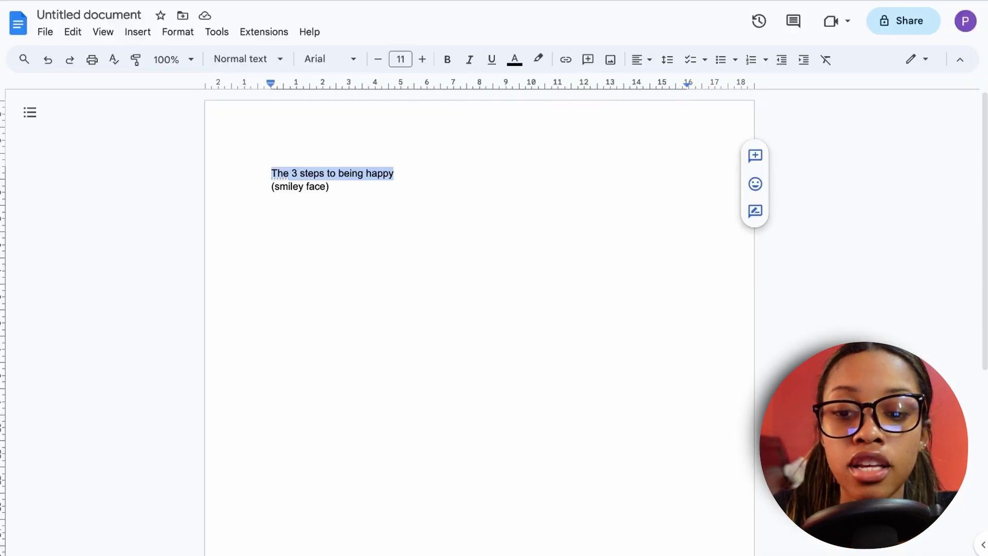
{"action": "left_click", "coordinate": [401, 172]}
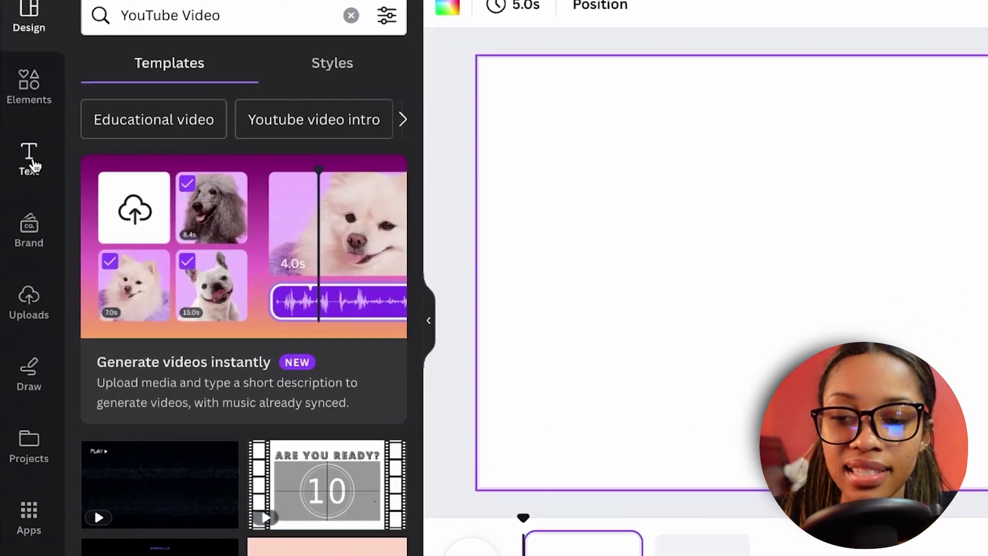
- Add a heading near the page top reading 'The 3 steps to being happy'
{"action": "left_click", "coordinate": [34, 166]}
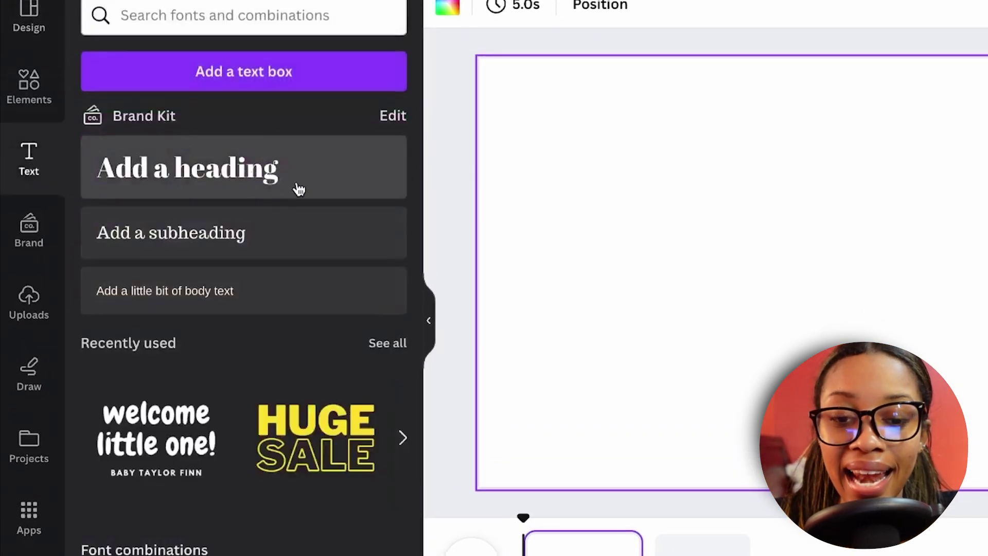
{"action": "left_click", "coordinate": [299, 189]}
{"action": "left_click_drag", "start_coordinate": [806, 264], "coordinate": [586, 223]}
{"action": "left_click_drag", "start_coordinate": [914, 283], "coordinate": [973, 295]}
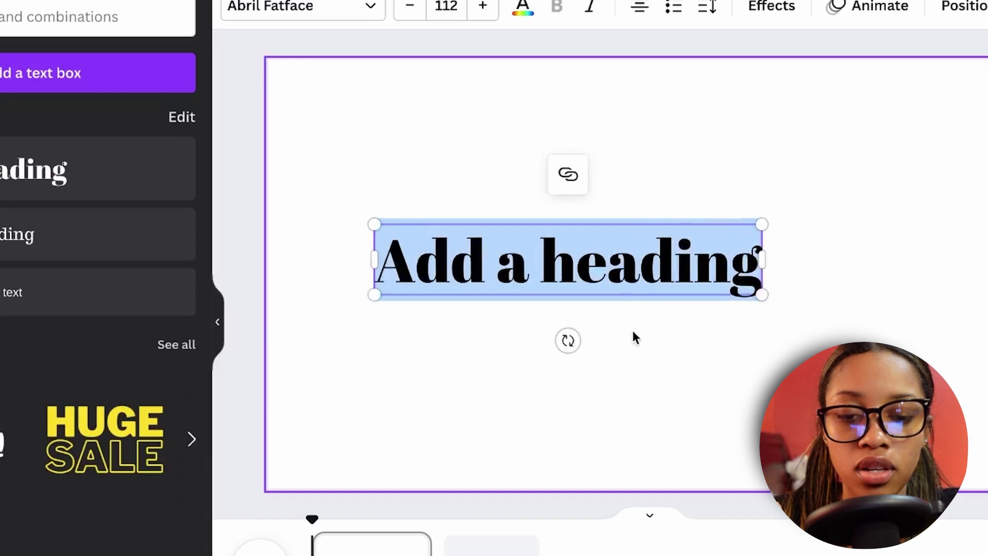
{"action": "left_click", "coordinate": [640, 261]}
{"action": "left_click", "coordinate": [689, 395]}
{"action": "left_click", "coordinate": [646, 238]}
{"action": "left_click_drag", "start_coordinate": [647, 238], "coordinate": [683, 130]}
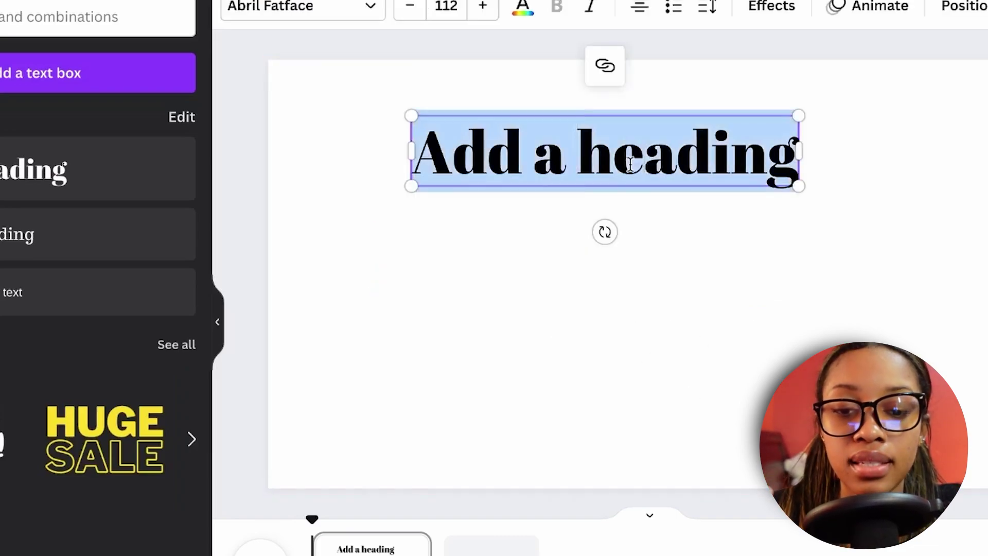
{"action": "key", "text": "BackSpace"}
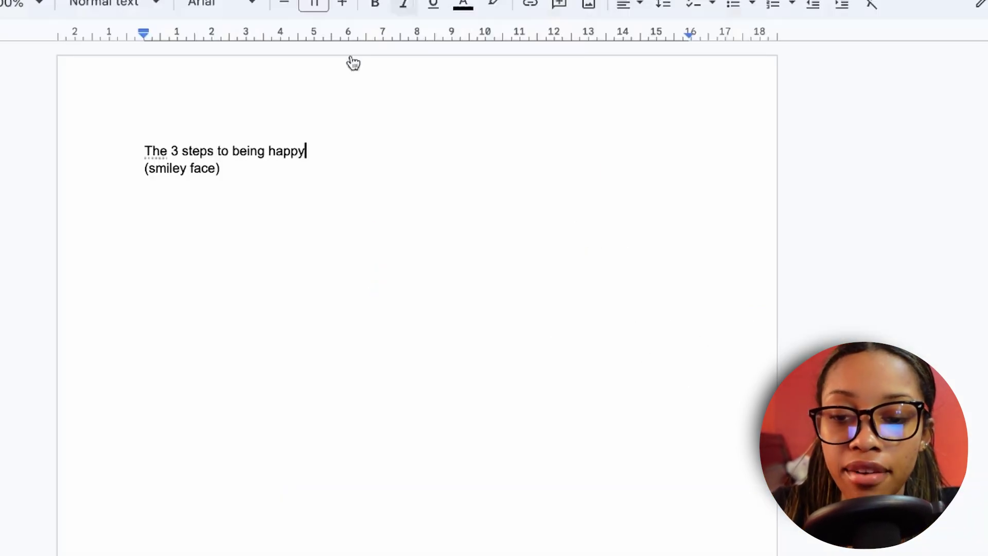
{"action": "left_click_drag", "start_coordinate": [310, 149], "coordinate": [130, 151]}
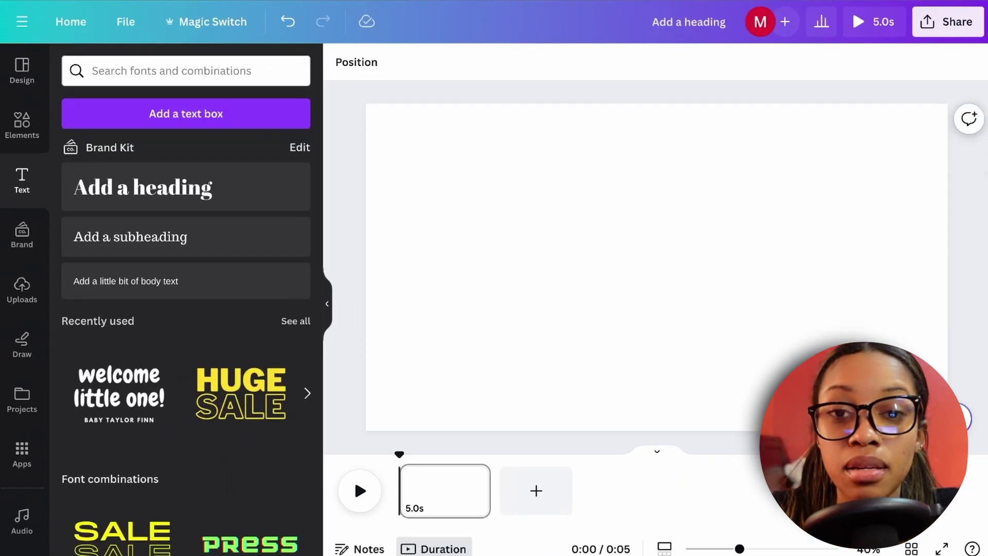
{"action": "type", "text": "The 3 steps to being happy"}
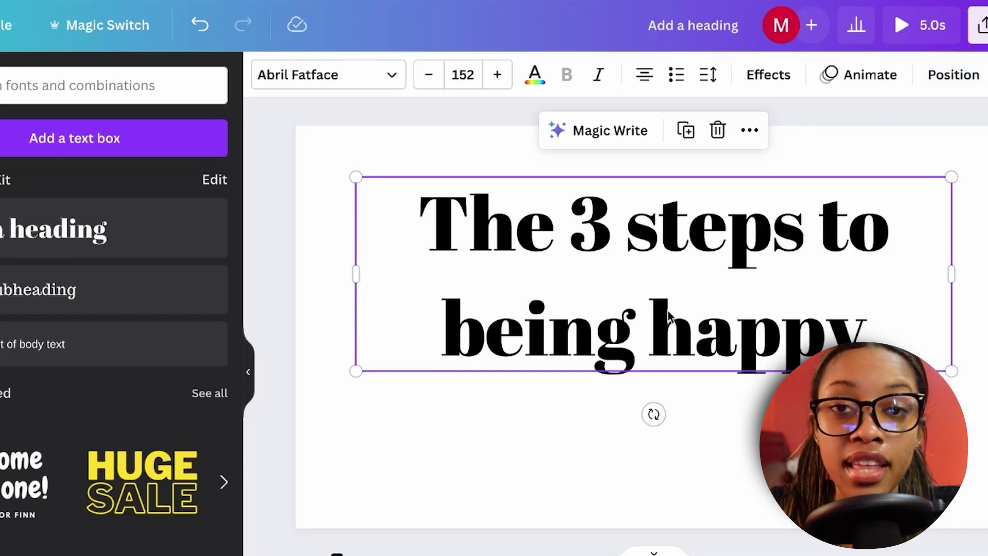
- Set the title font to Comica, with 'HAPPY' coloured yellow
{"action": "left_click", "coordinate": [380, 73]}
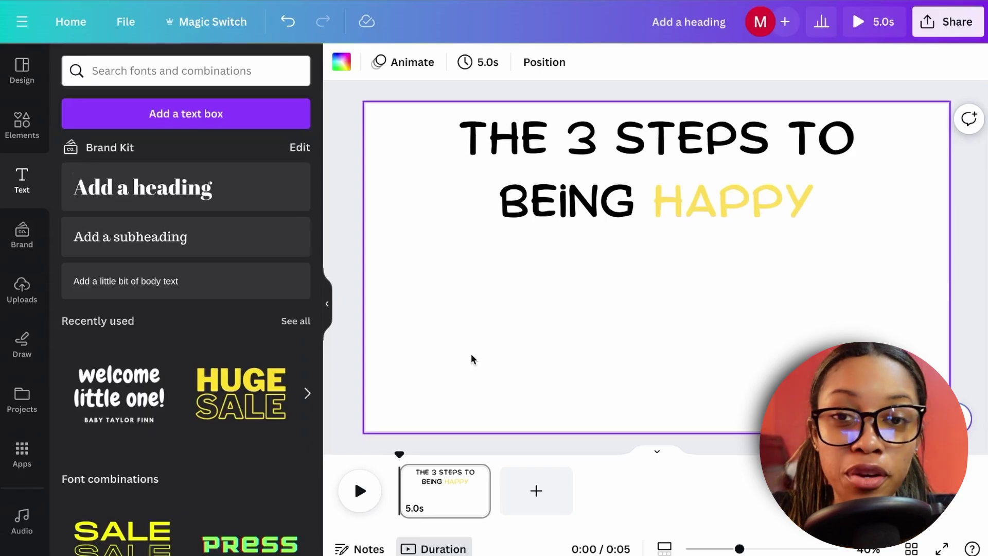
{"action": "left_click", "coordinate": [547, 228]}
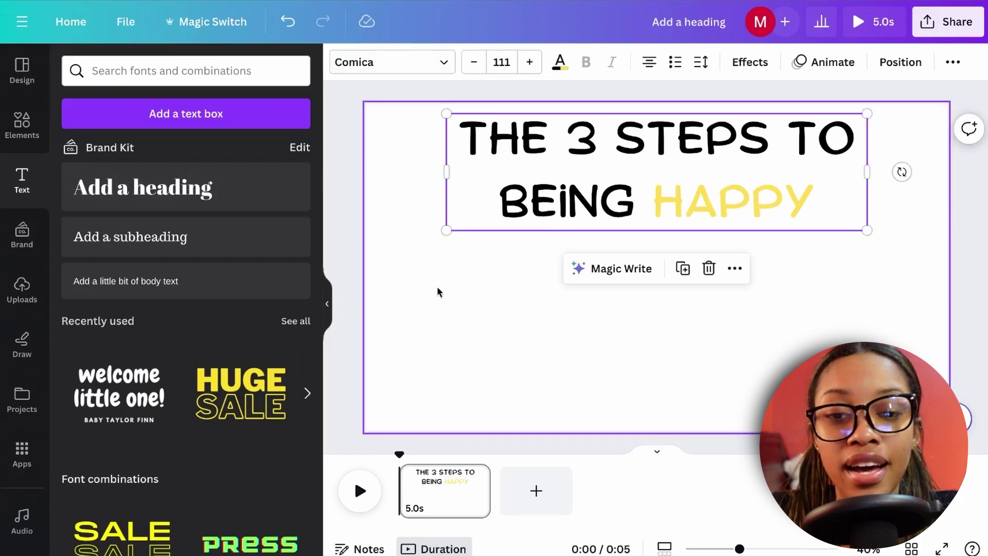
{"action": "left_click", "coordinate": [427, 315]}
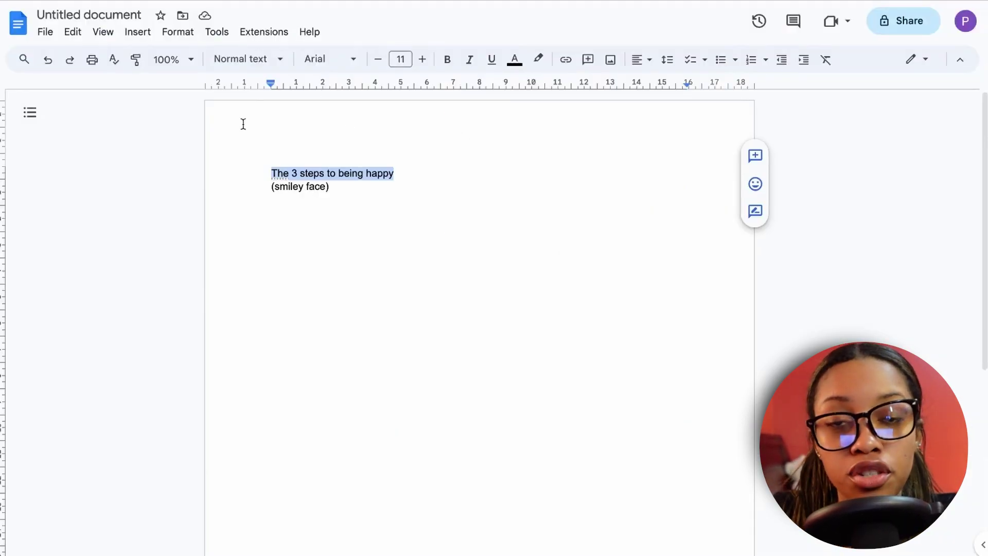
- Search the Elements library for 'smiley face' graphics
{"action": "key", "text": "Down"}
{"action": "key", "text": "shift+Home"}
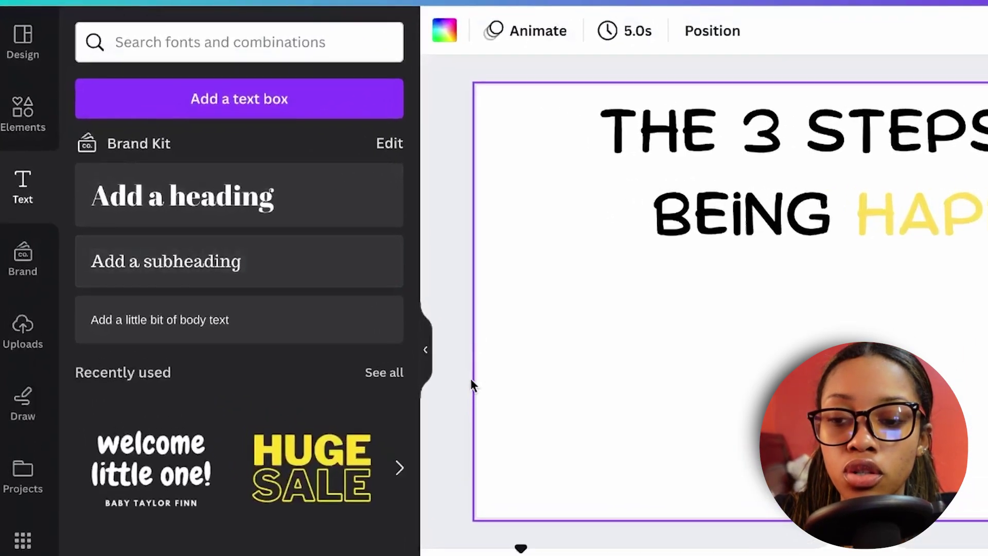
{"action": "left_click", "coordinate": [27, 131]}
{"action": "left_click", "coordinate": [176, 48]}
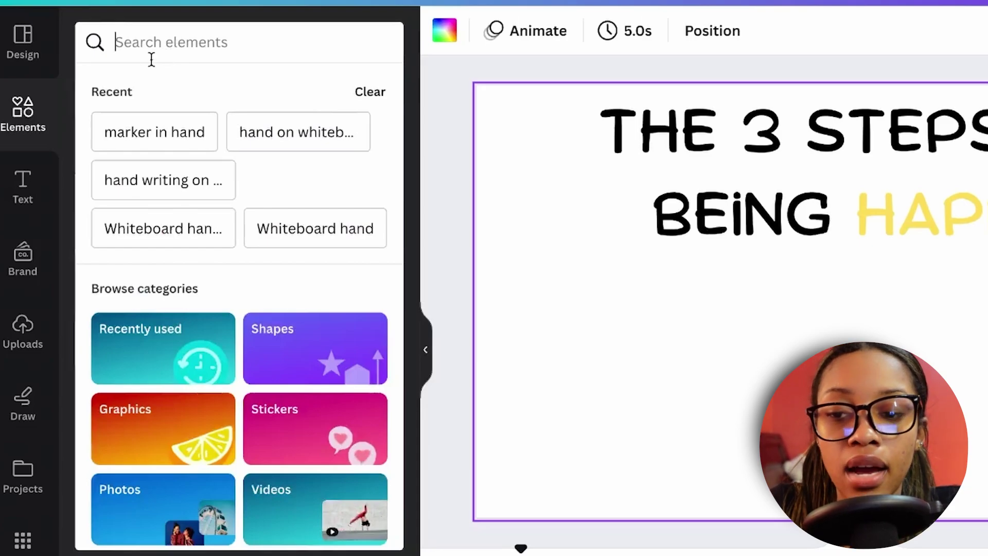
{"action": "type", "text": "smiley face"}
{"action": "key", "text": "Return"}
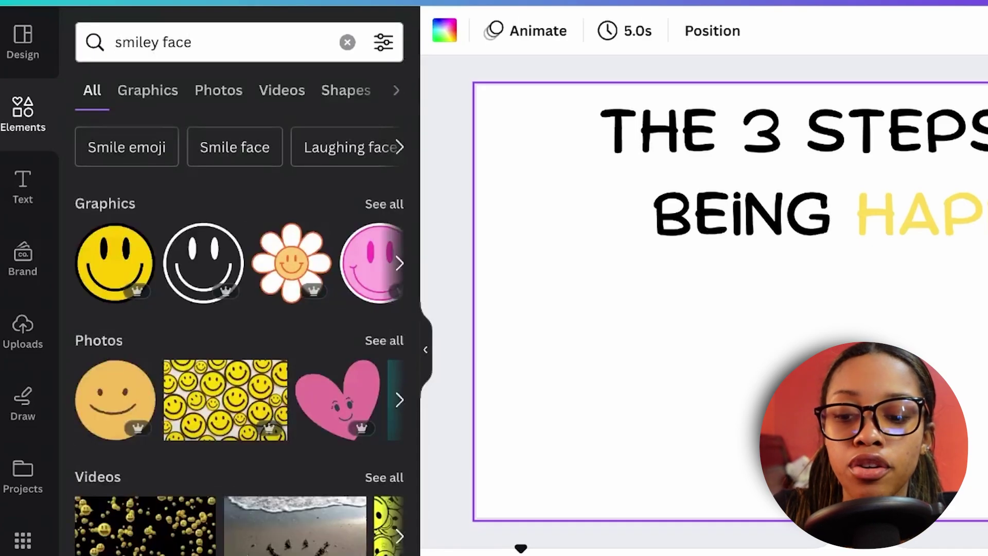
{"action": "left_click", "coordinate": [154, 100]}
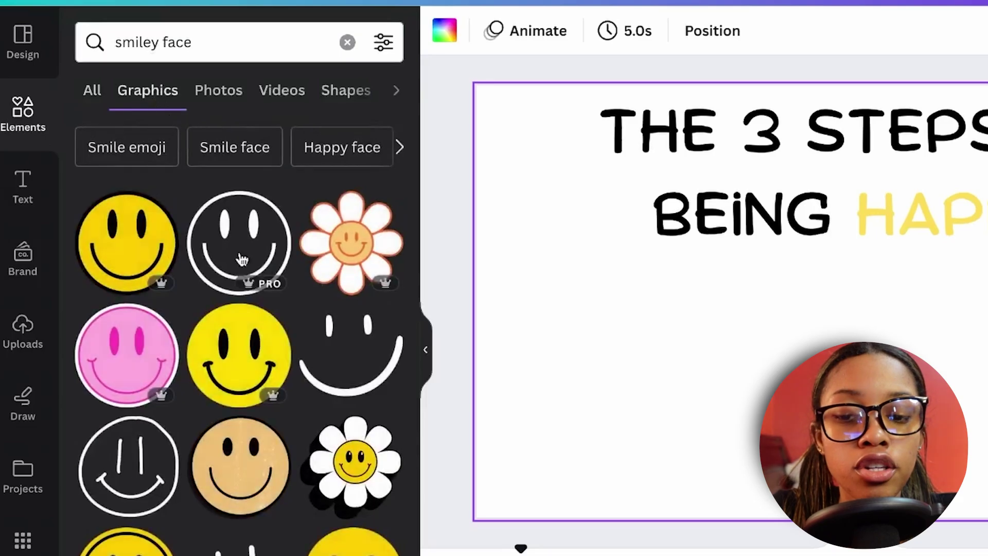
- Place the yellow smiley graphic just below the title
{"action": "scroll", "coordinate": [267, 432], "scroll_direction": "down", "scroll_amount": 3}
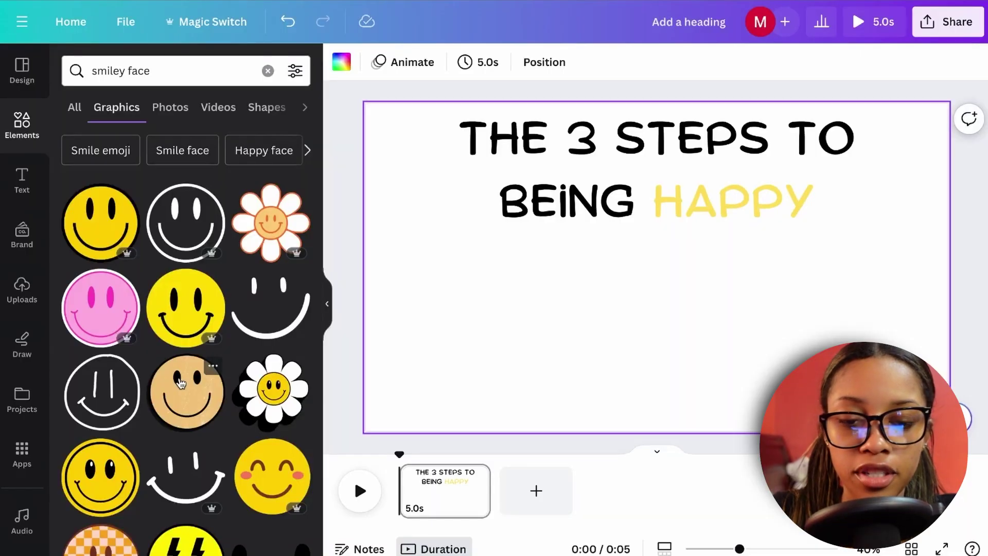
{"action": "left_click", "coordinate": [100, 222]}
{"action": "left_click_drag", "start_coordinate": [665, 343], "coordinate": [665, 342]}
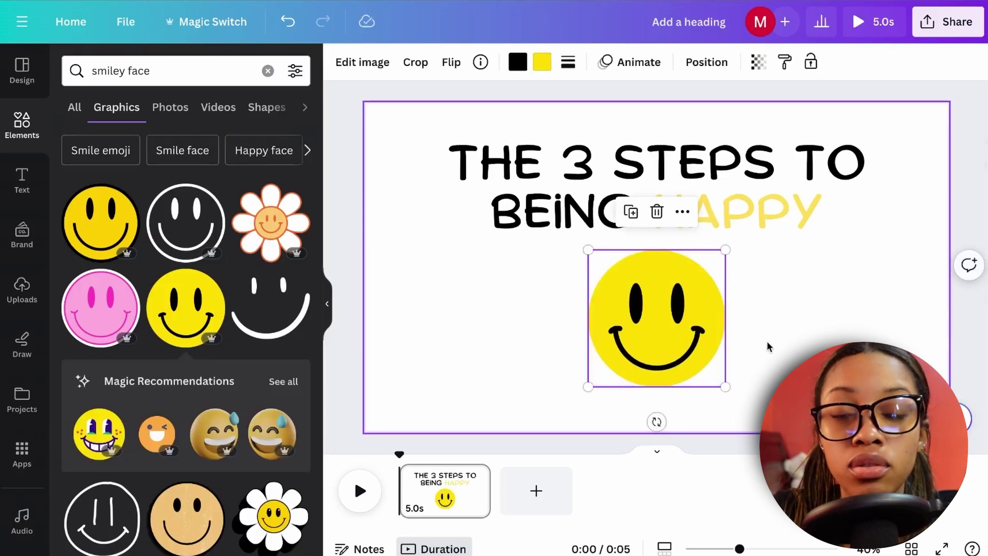
{"action": "left_click", "coordinate": [767, 346]}
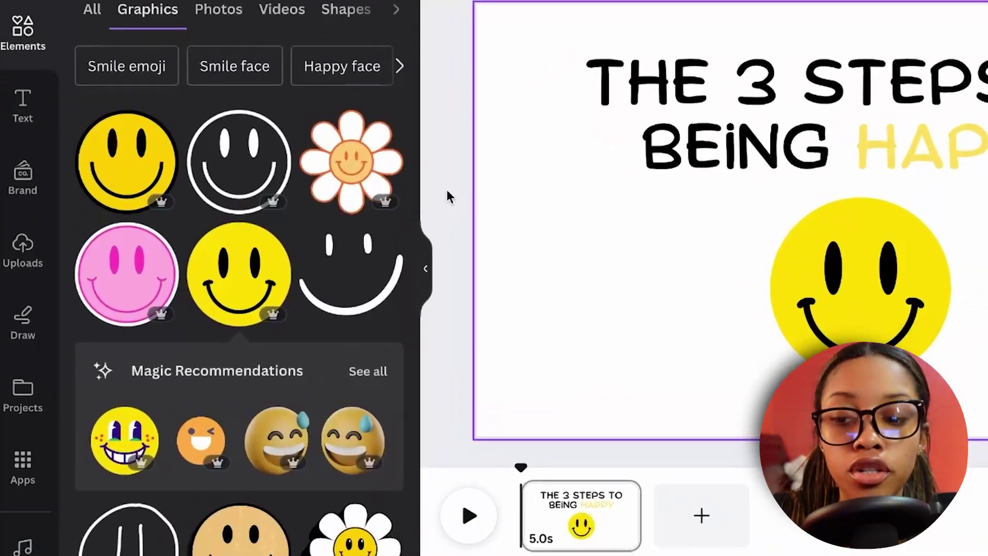
{"action": "left_click", "coordinate": [23, 252]}
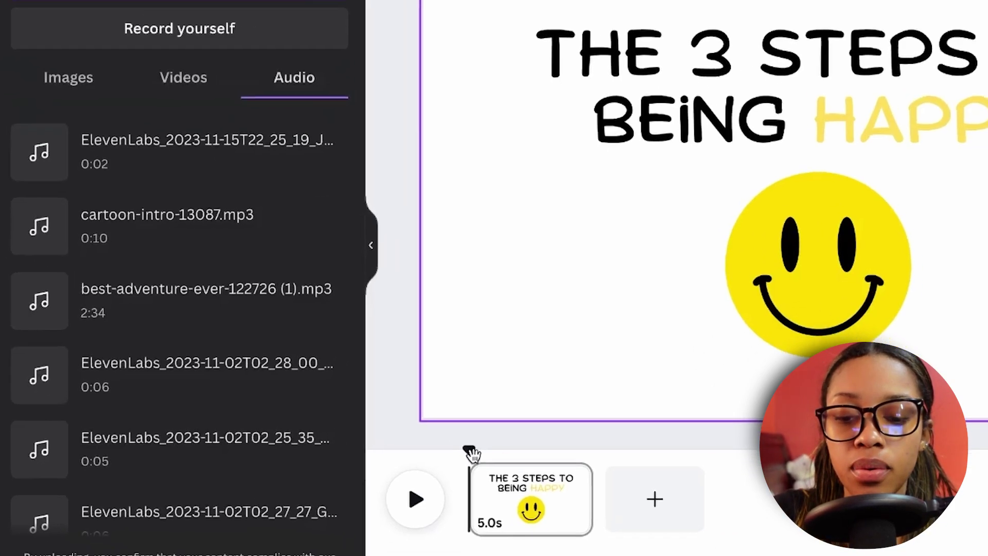
- Add the 0:02 ElevenLabs voice-over under the title page and trim the page to 2.2 seconds
{"action": "left_click_drag", "start_coordinate": [521, 467], "coordinate": [554, 482]}
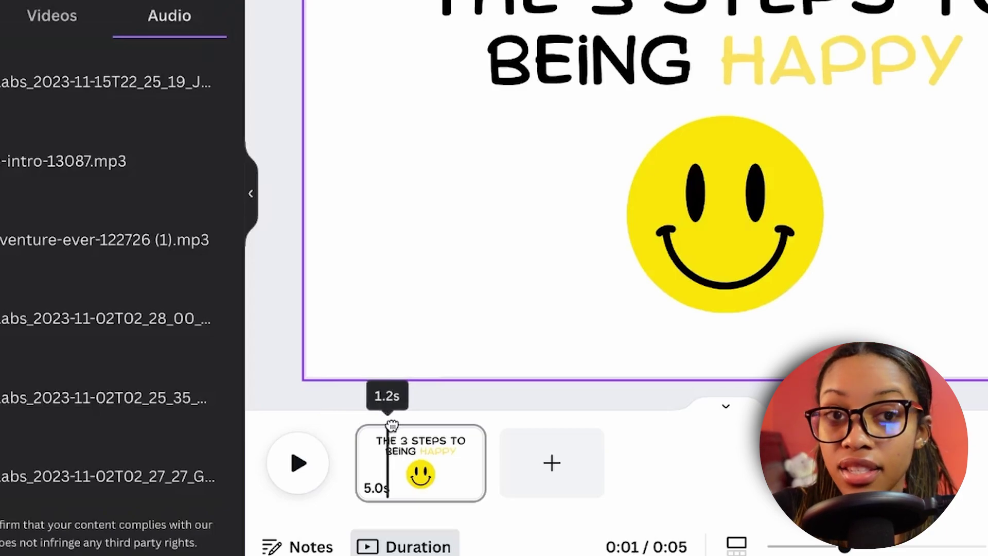
{"action": "left_click_drag", "start_coordinate": [391, 424], "coordinate": [346, 421]}
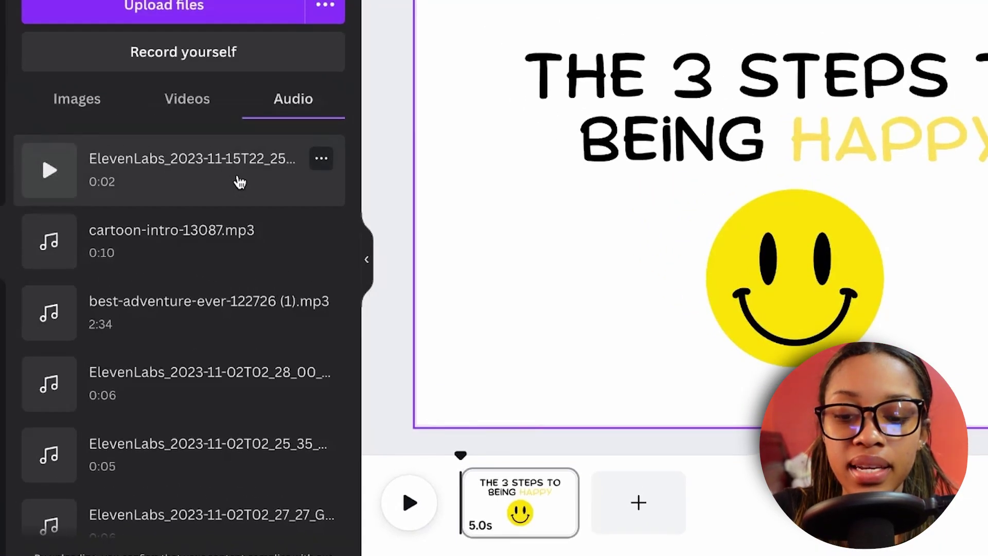
{"action": "left_click", "coordinate": [239, 182]}
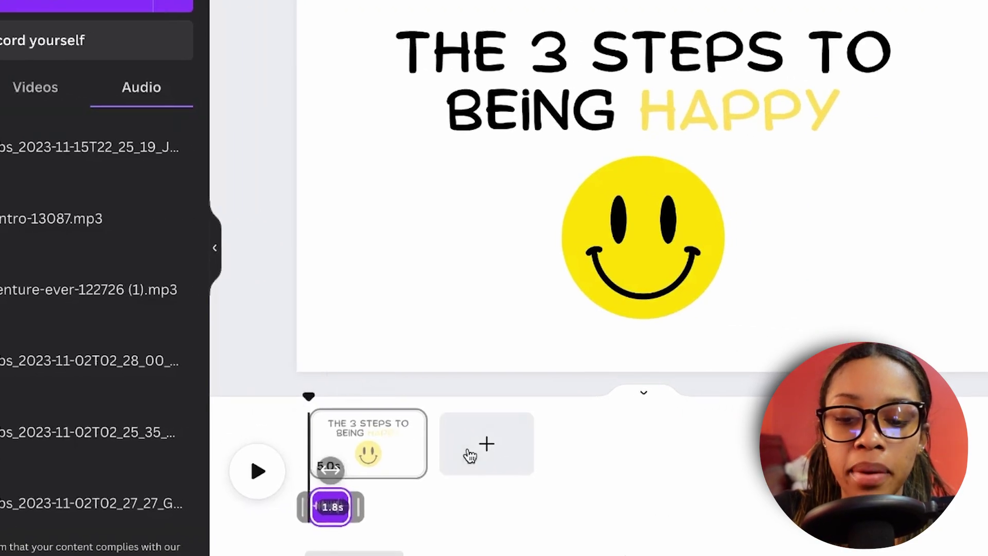
{"action": "mouse_move", "coordinate": [418, 449]}
{"action": "left_click_drag", "start_coordinate": [418, 448], "coordinate": [368, 462]}
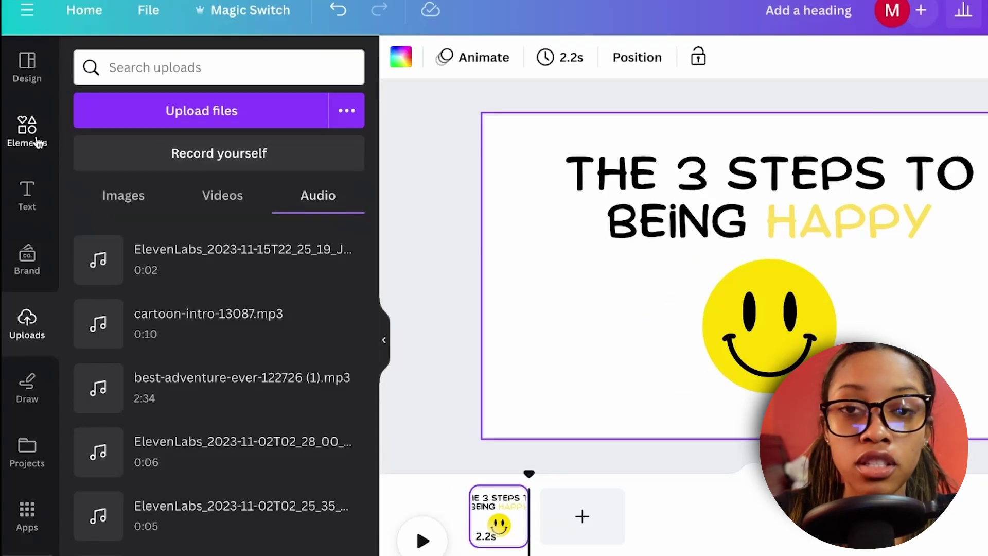
{"action": "left_click", "coordinate": [37, 143]}
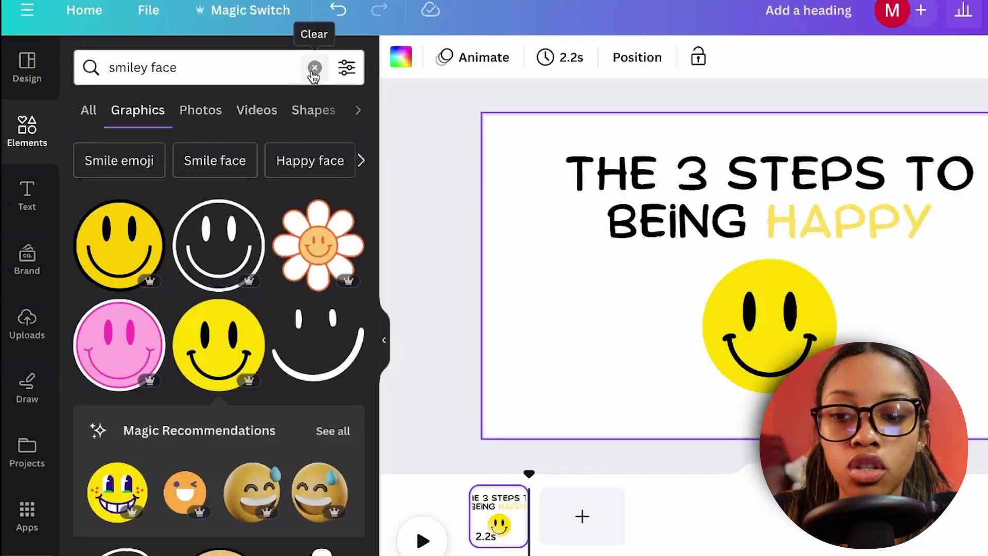
- Search Elements photos for 'marker in hand' and add a hand-with-marker photo to the page
{"action": "left_click", "coordinate": [306, 65]}
{"action": "type", "text": "marker in hand"}
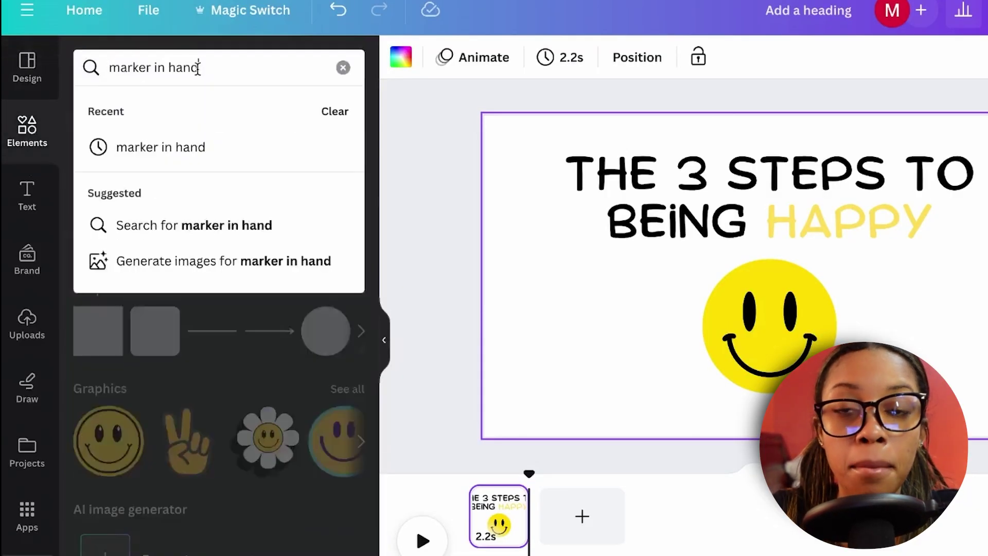
{"action": "key", "text": "Return"}
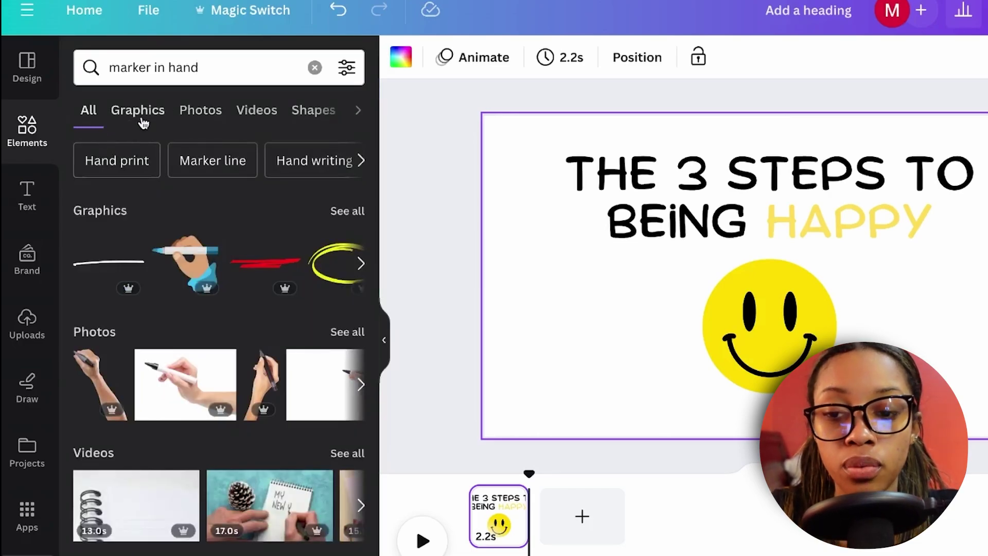
{"action": "left_click", "coordinate": [206, 113]}
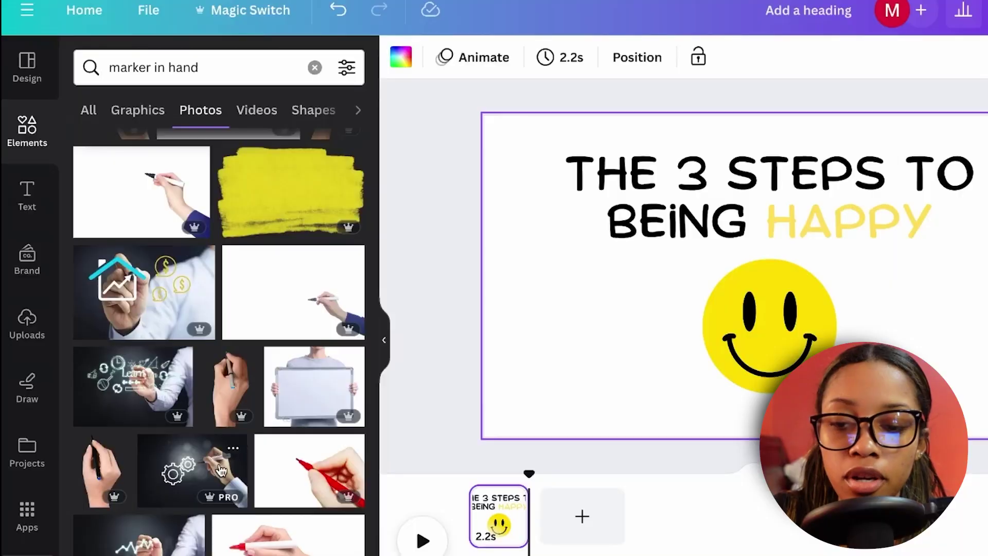
{"action": "left_click", "coordinate": [103, 252]}
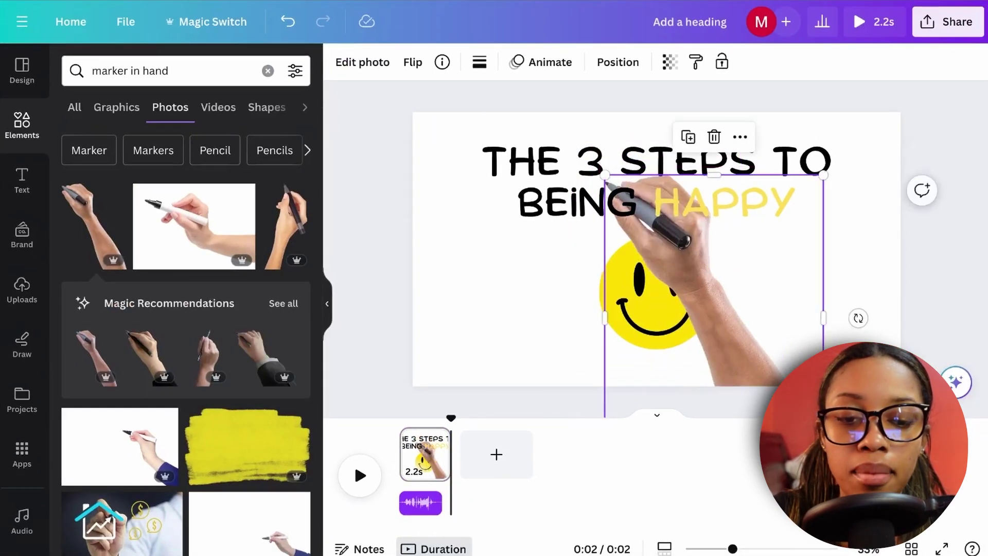
- Enlarge the hand photo and position it over the title text
{"action": "left_click_drag", "start_coordinate": [854, 133], "coordinate": [914, 57]}
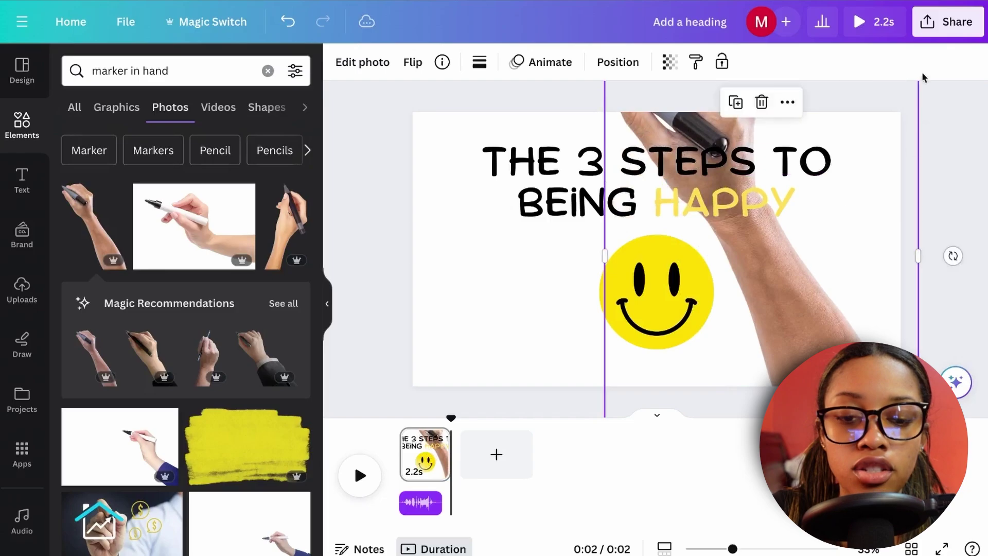
{"action": "left_click_drag", "start_coordinate": [761, 232], "coordinate": [755, 286]}
{"action": "left_click", "coordinate": [474, 273]}
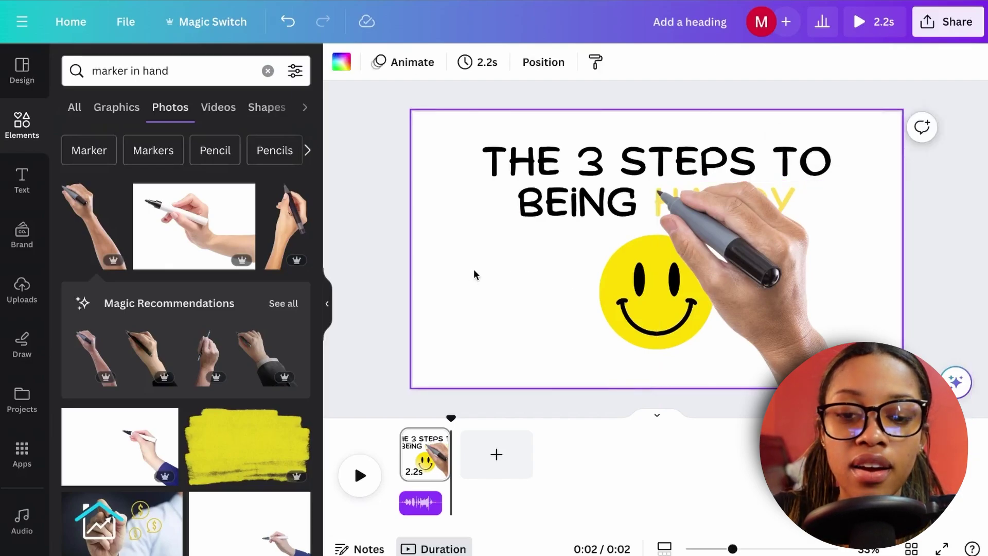
{"action": "left_click_drag", "start_coordinate": [758, 249], "coordinate": [537, 214]}
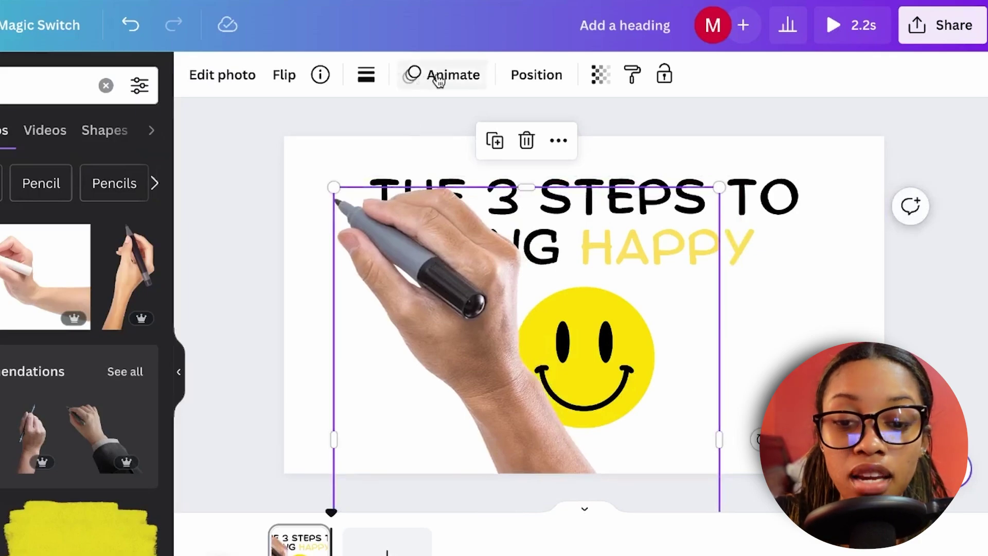
- Record a custom motion path moving the hand rightward across the title, with increased speed
{"action": "left_click", "coordinate": [438, 77]}
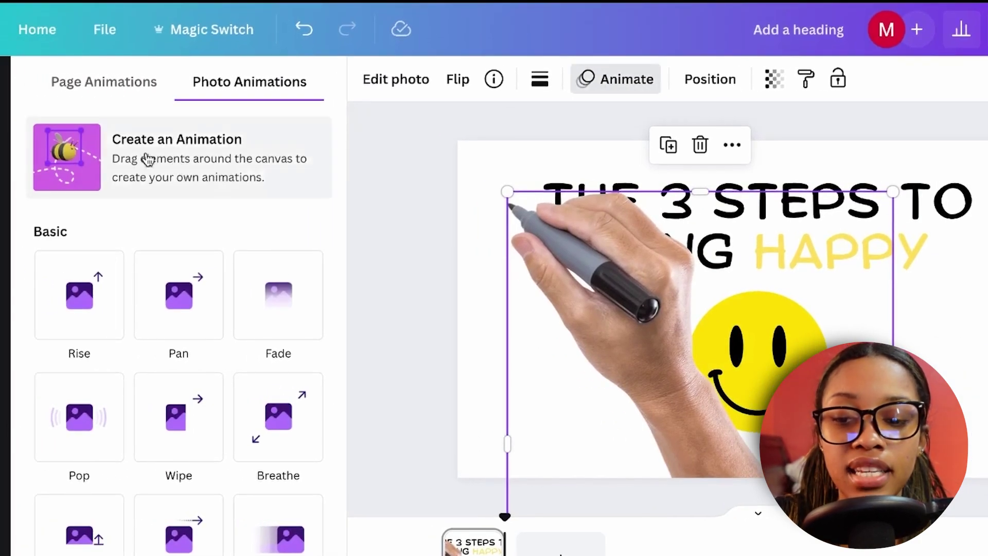
{"action": "left_click", "coordinate": [144, 172]}
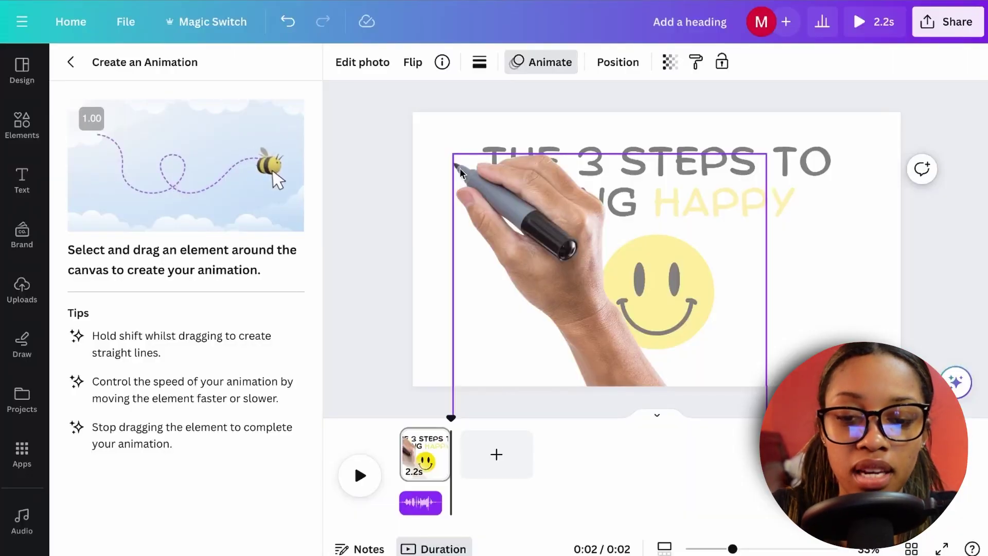
{"action": "mouse_move", "coordinate": [463, 175]}
{"action": "left_mouse_down"}
{"action": "mouse_move", "coordinate": [511, 162]}
{"action": "mouse_move", "coordinate": [607, 193]}
{"action": "mouse_move", "coordinate": [771, 160]}
{"action": "mouse_move", "coordinate": [585, 194]}
{"action": "mouse_move", "coordinate": [551, 218]}
{"action": "mouse_move", "coordinate": [818, 203]}
{"action": "left_mouse_up"}
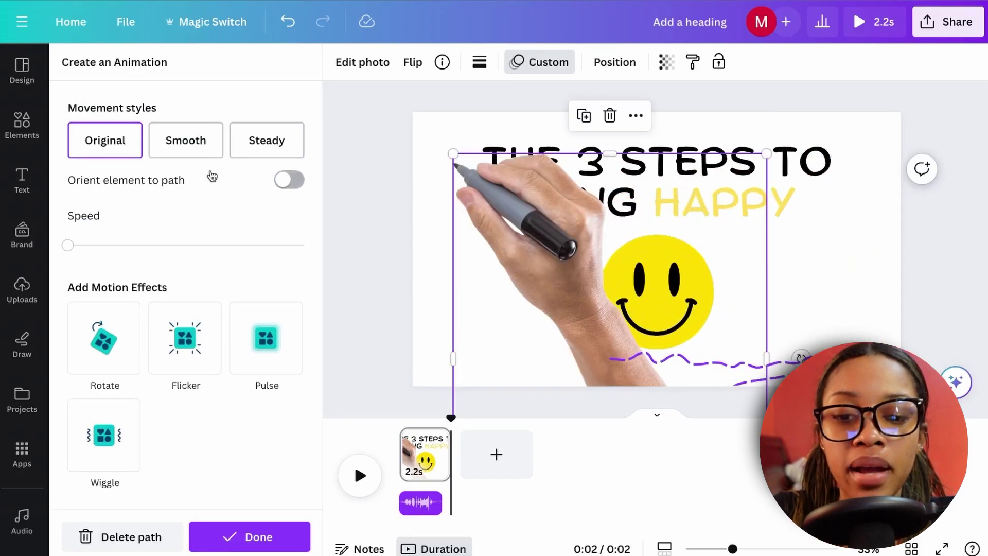
{"action": "left_click_drag", "start_coordinate": [68, 245], "coordinate": [157, 247]}
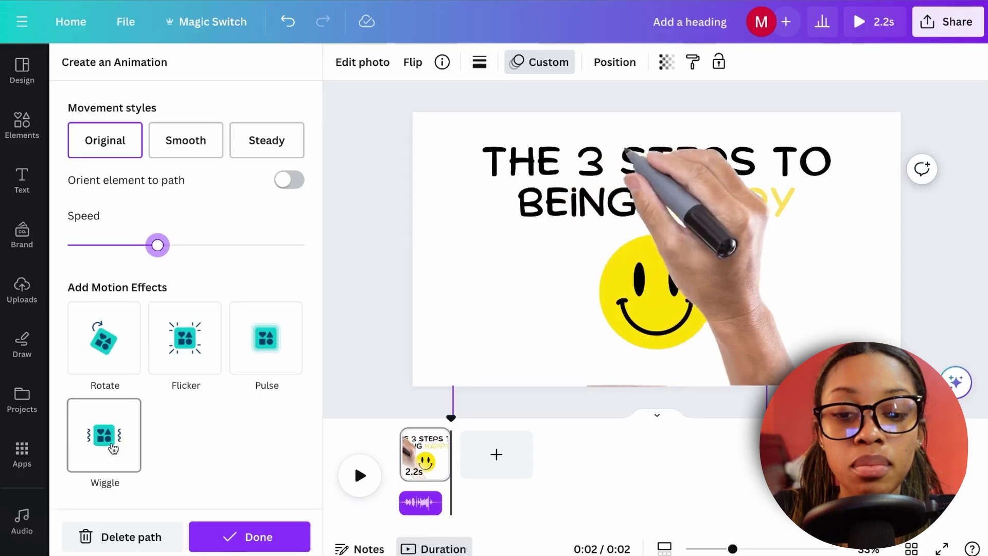
- Add a Wiggle effect to the hand's animation with intensity set to zero
{"action": "left_click", "coordinate": [112, 448]}
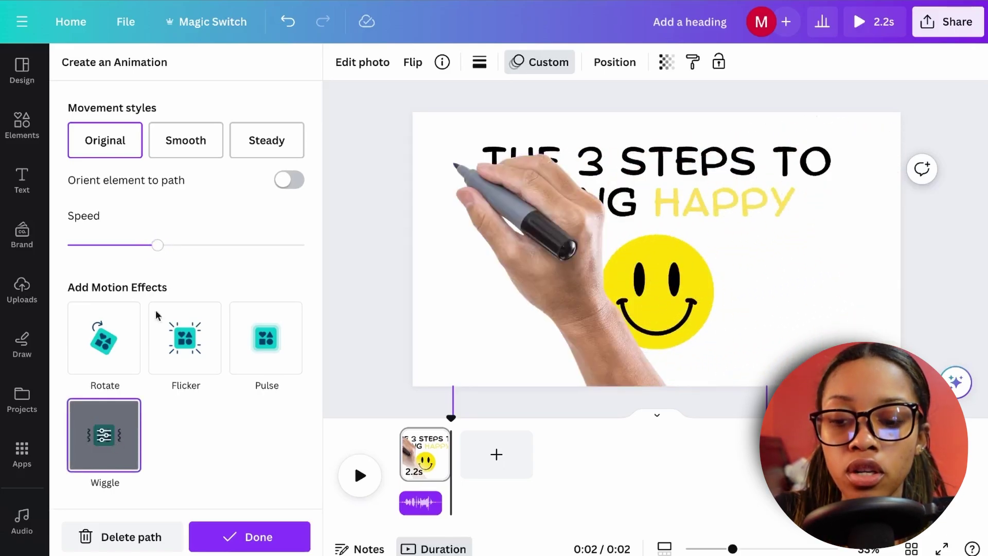
{"action": "left_click", "coordinate": [116, 442]}
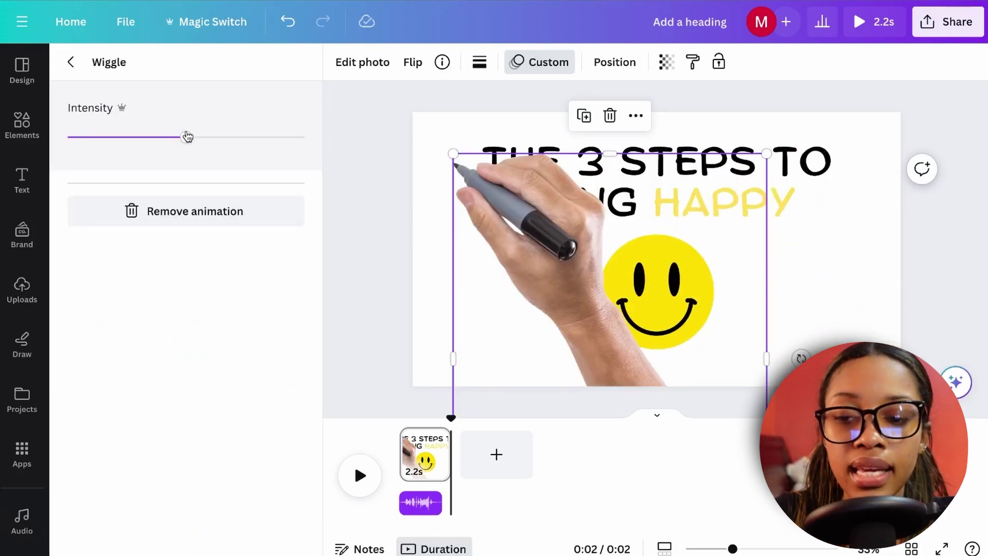
{"action": "left_click_drag", "start_coordinate": [188, 139], "coordinate": [67, 137]}
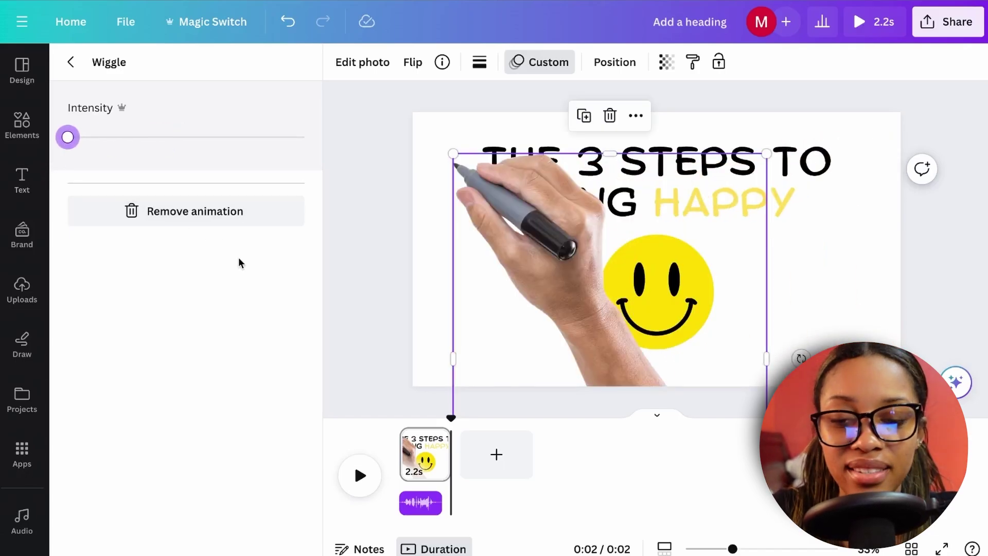
{"action": "left_click", "coordinate": [375, 229]}
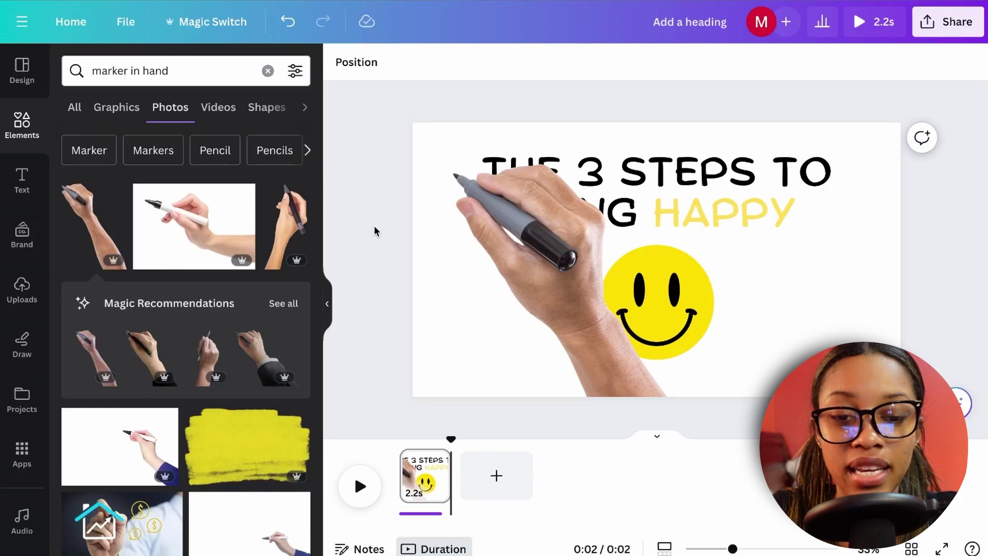
- Apply the Typewriter writing animation to the title heading at the slowest speed
{"action": "left_click", "coordinate": [779, 183]}
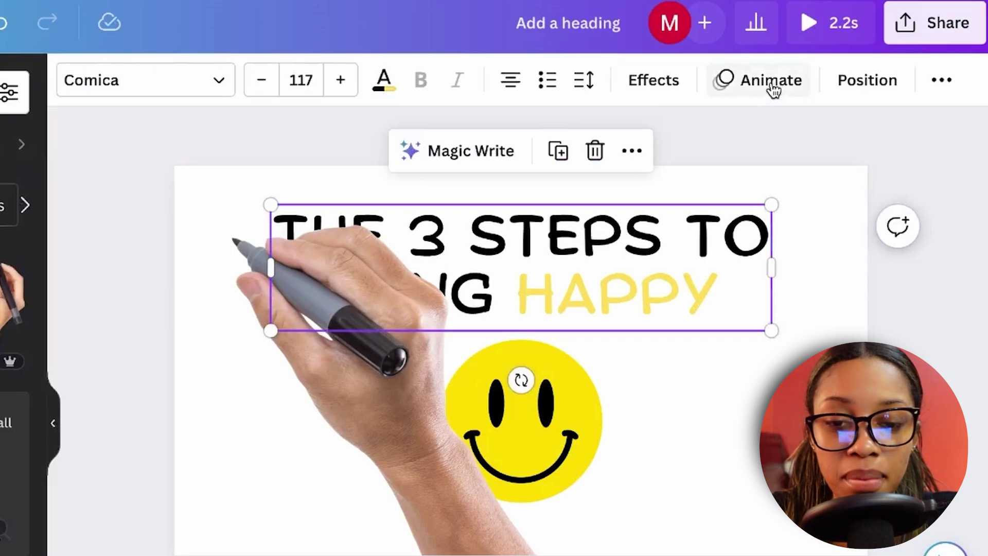
{"action": "left_click", "coordinate": [771, 86]}
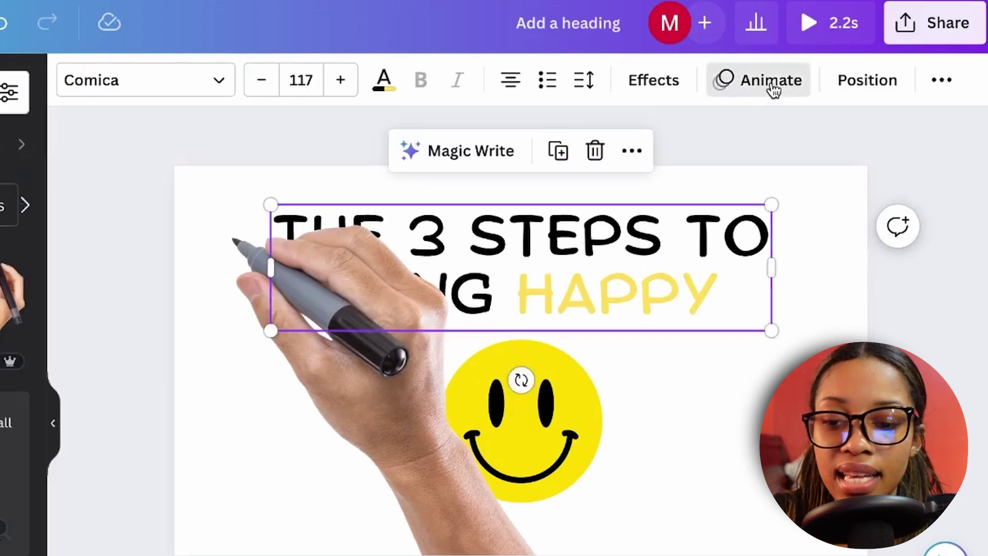
{"action": "scroll", "coordinate": [309, 302], "scroll_direction": "down", "scroll_amount": 5}
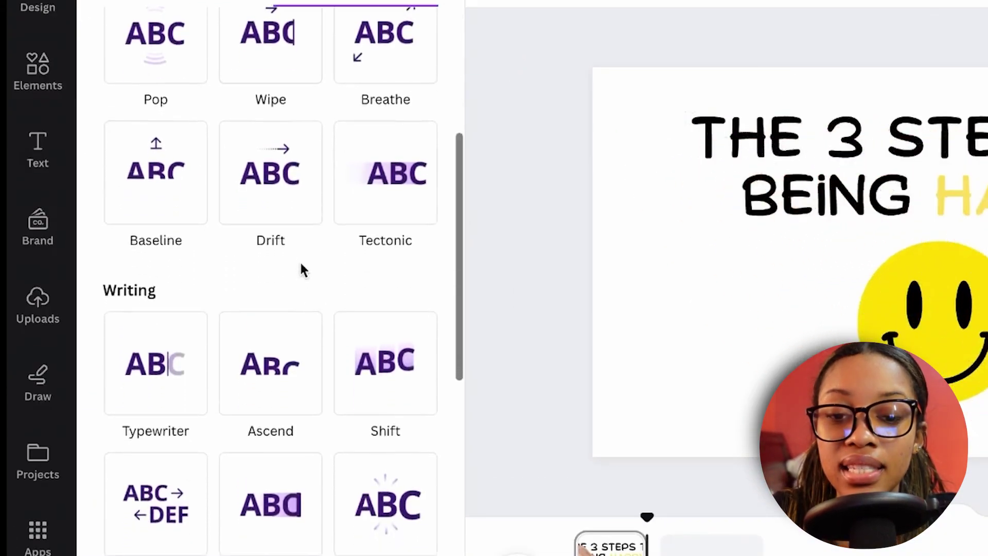
{"action": "left_click", "coordinate": [157, 391]}
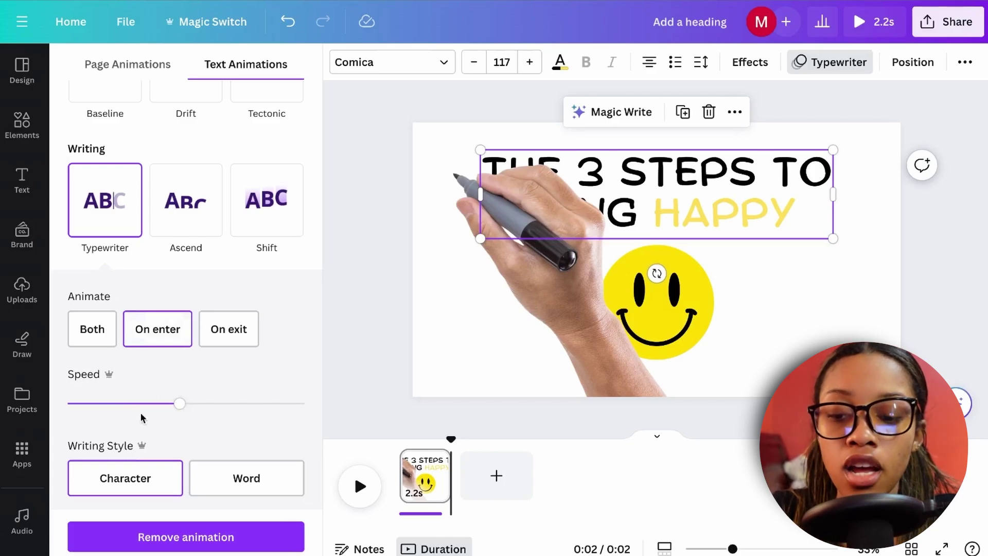
{"action": "left_click_drag", "start_coordinate": [180, 403], "coordinate": [211, 404]}
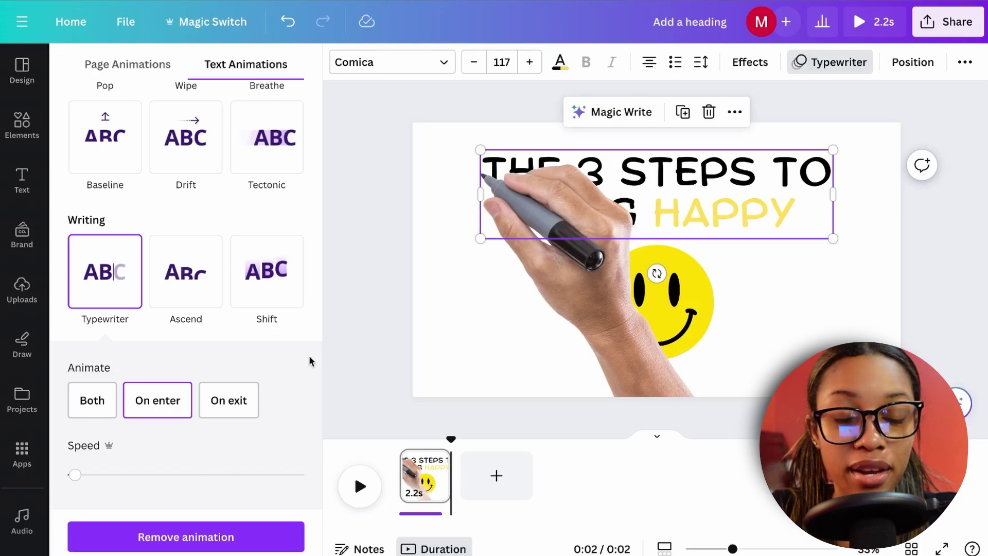
- Review the hand's motion path and preview the page at 0.6 seconds
{"action": "left_click", "coordinate": [586, 283]}
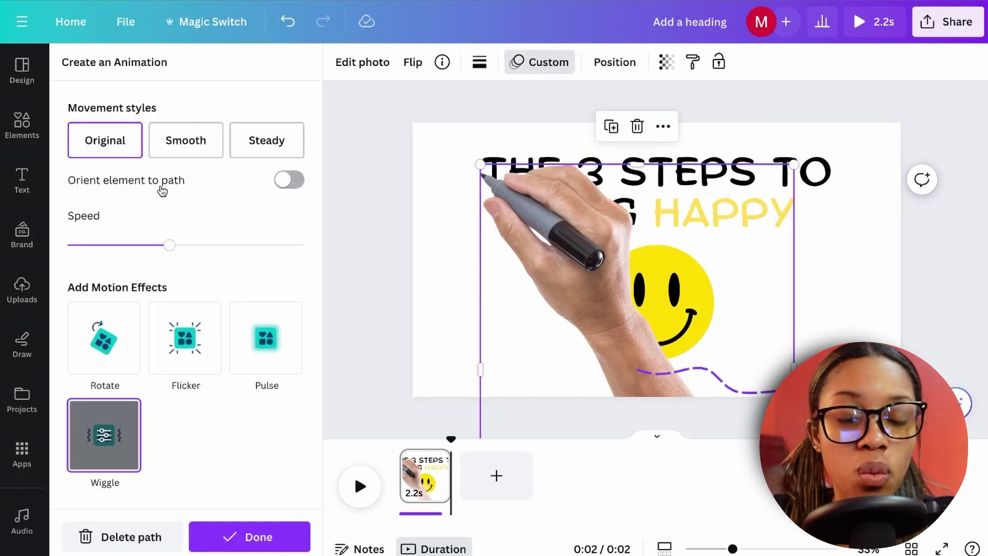
{"action": "left_click", "coordinate": [399, 442]}
{"action": "left_click_drag", "start_coordinate": [399, 442], "coordinate": [455, 458]}
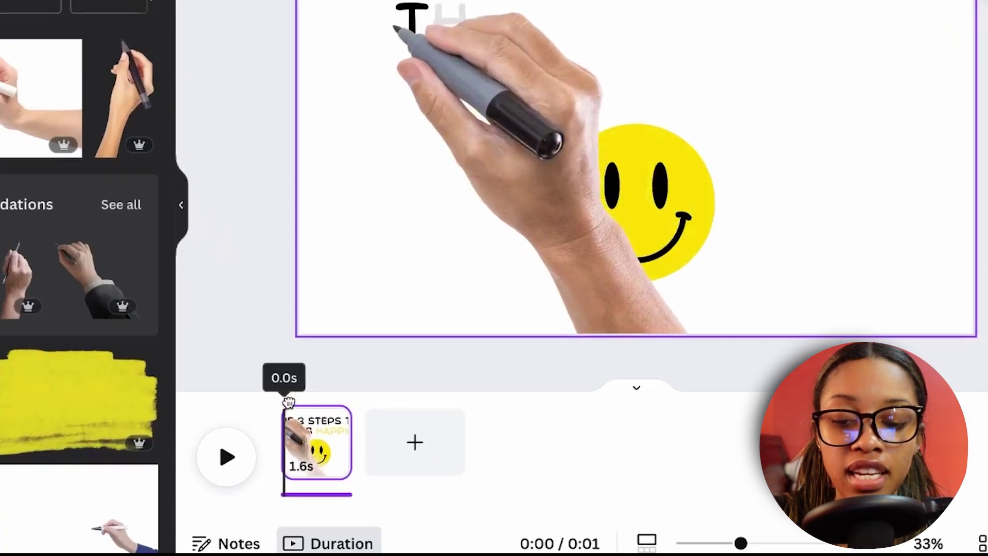
- Split the title page at about 0.6 seconds into 0.6s and 0.9s pages, selecting the second
{"action": "left_click_drag", "start_coordinate": [401, 438], "coordinate": [411, 443]}
{"action": "left_click_drag", "start_coordinate": [301, 404], "coordinate": [310, 404]}
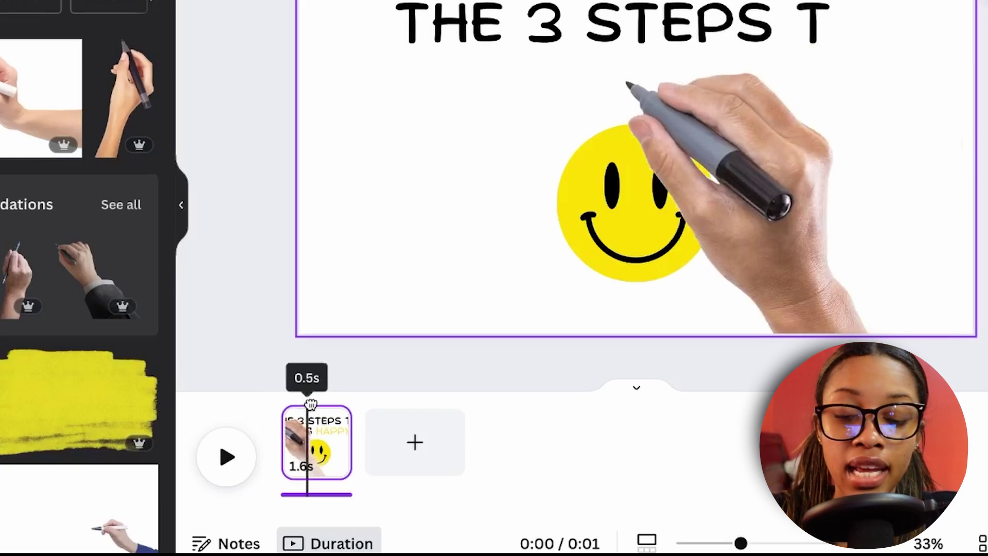
{"action": "left_click_drag", "start_coordinate": [310, 404], "coordinate": [310, 404]}
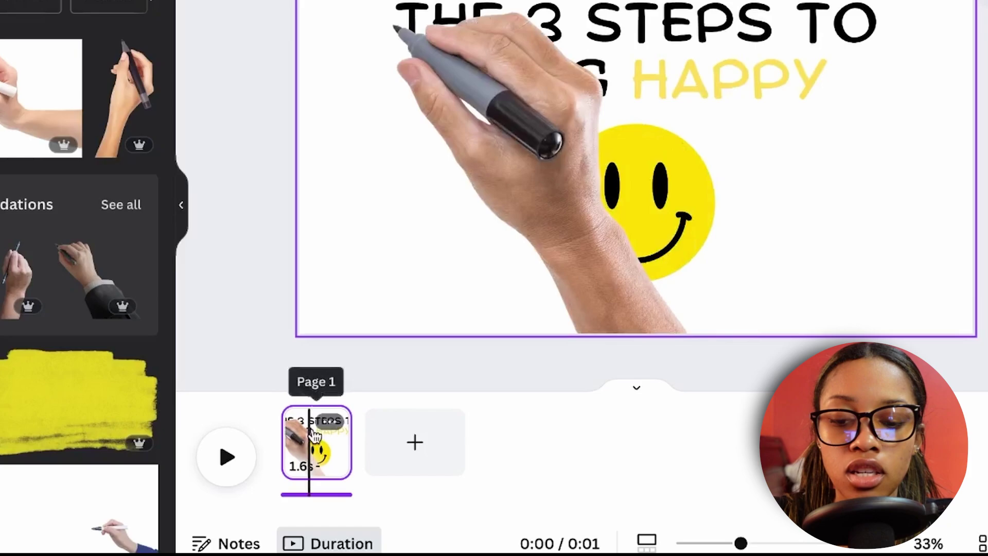
{"action": "right_click", "coordinate": [314, 436]}
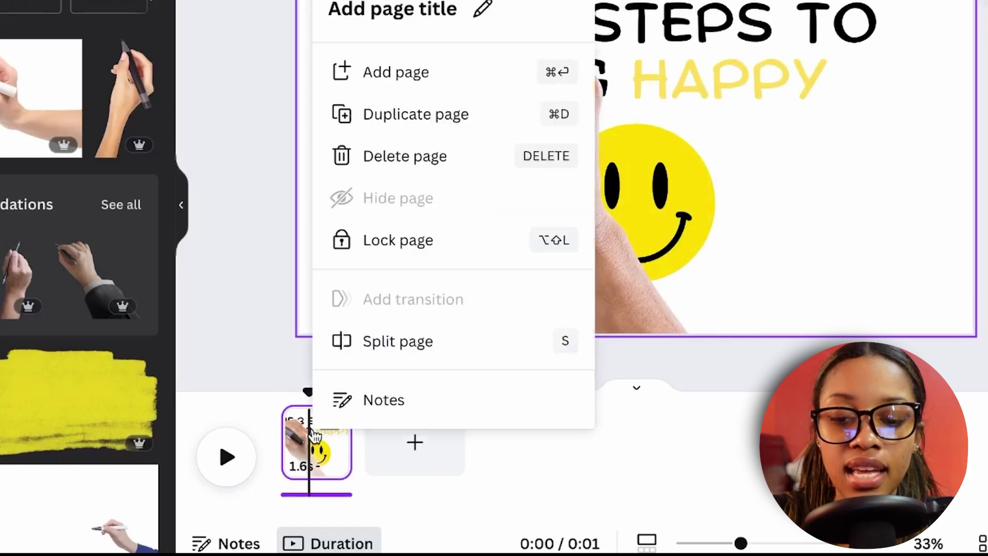
{"action": "left_click", "coordinate": [390, 343]}
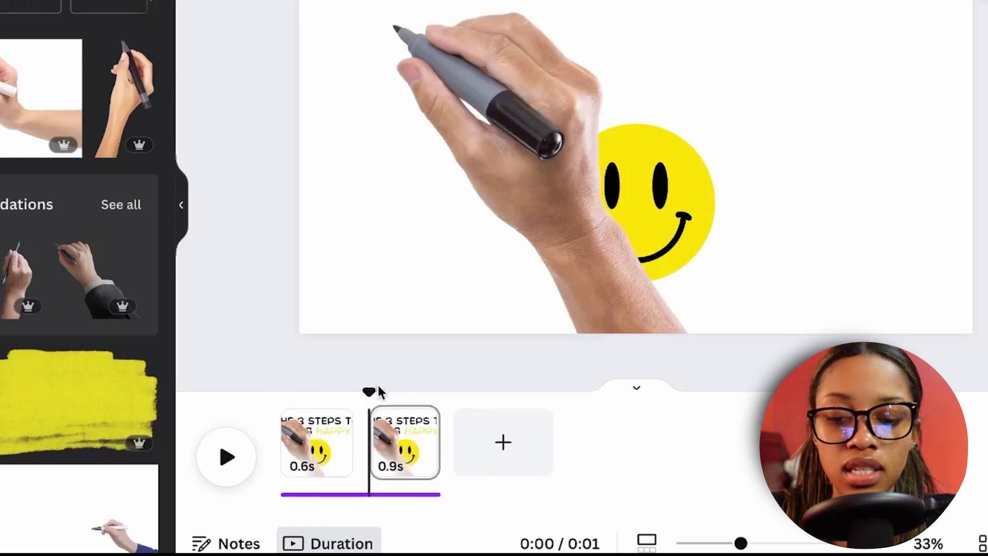
{"action": "mouse_move", "coordinate": [369, 393]}
{"action": "left_mouse_down"}
{"action": "mouse_move", "coordinate": [279, 395]}
{"action": "mouse_move", "coordinate": [402, 395]}
{"action": "mouse_move", "coordinate": [299, 425]}
{"action": "mouse_move", "coordinate": [287, 398]}
{"action": "mouse_move", "coordinate": [342, 408]}
{"action": "left_mouse_up"}
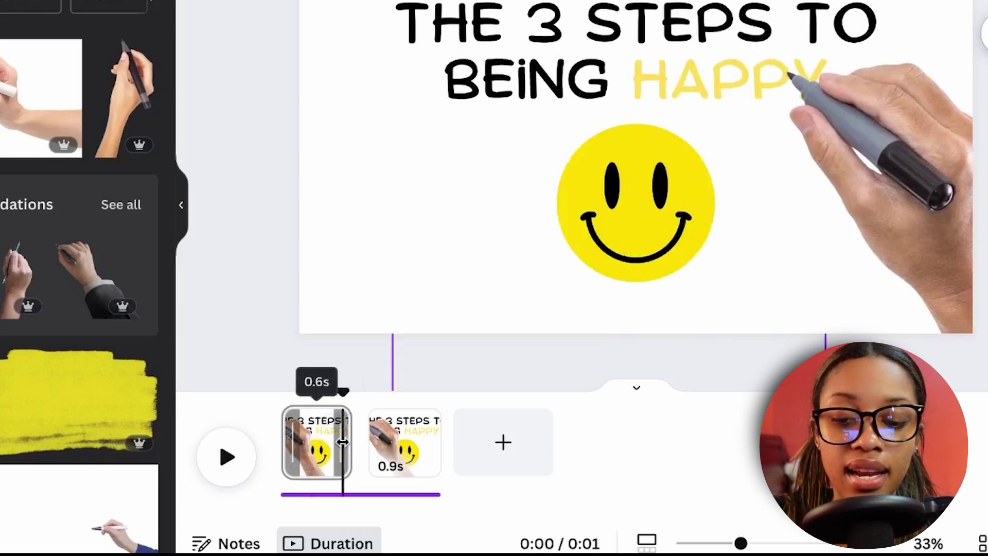
{"action": "left_click", "coordinate": [402, 437]}
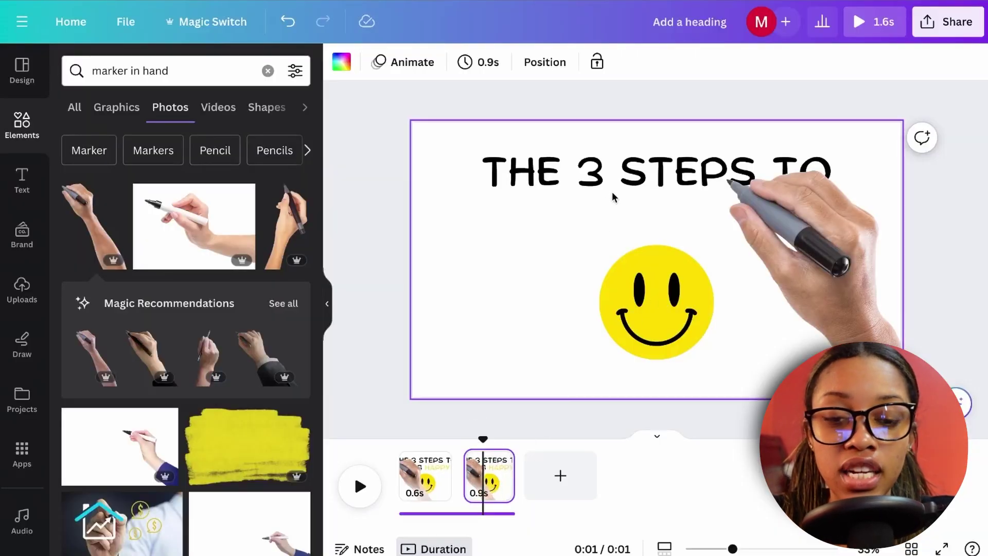
- Remove the Typewriter animation from the page 2 heading
{"action": "left_click", "coordinate": [570, 179]}
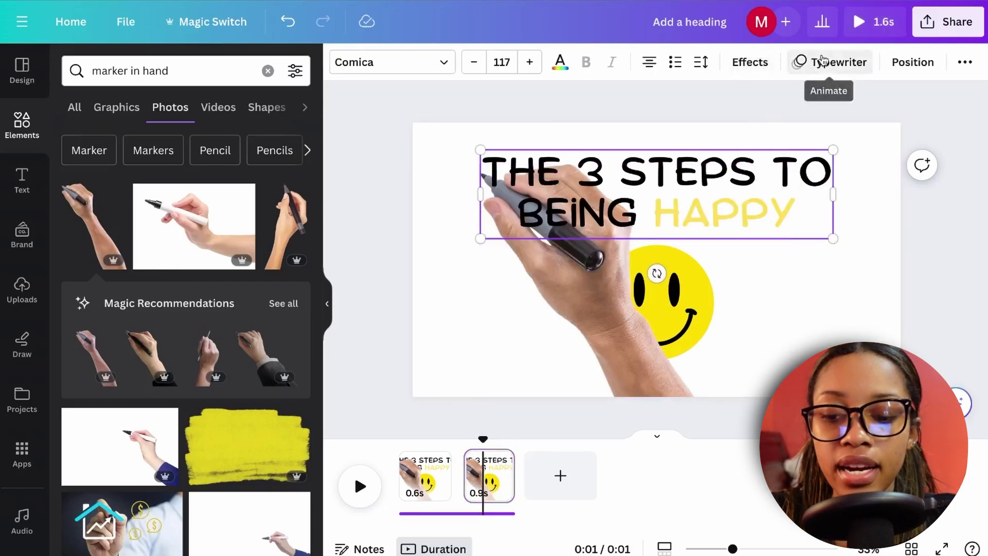
{"action": "left_click", "coordinate": [823, 63]}
{"action": "left_click", "coordinate": [186, 537]}
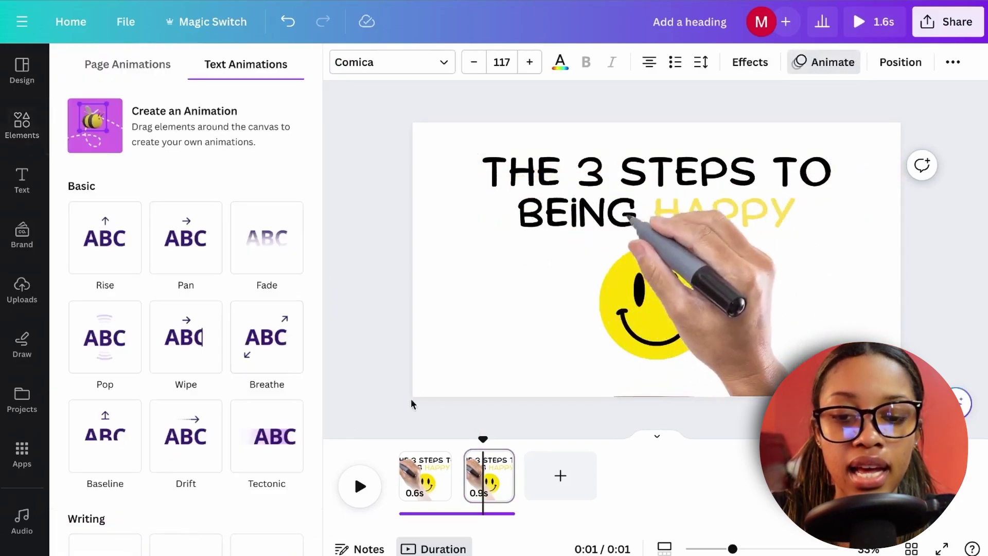
- Discard the trial motion path and move the marker hand down over the smiley
{"action": "left_click_drag", "start_coordinate": [655, 350], "coordinate": [792, 370]}
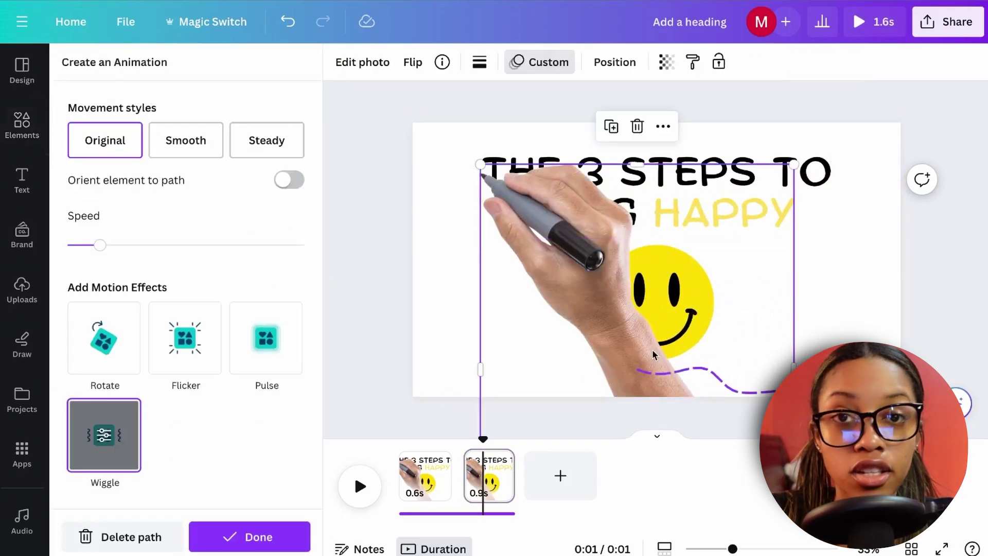
{"action": "left_click", "coordinate": [141, 533]}
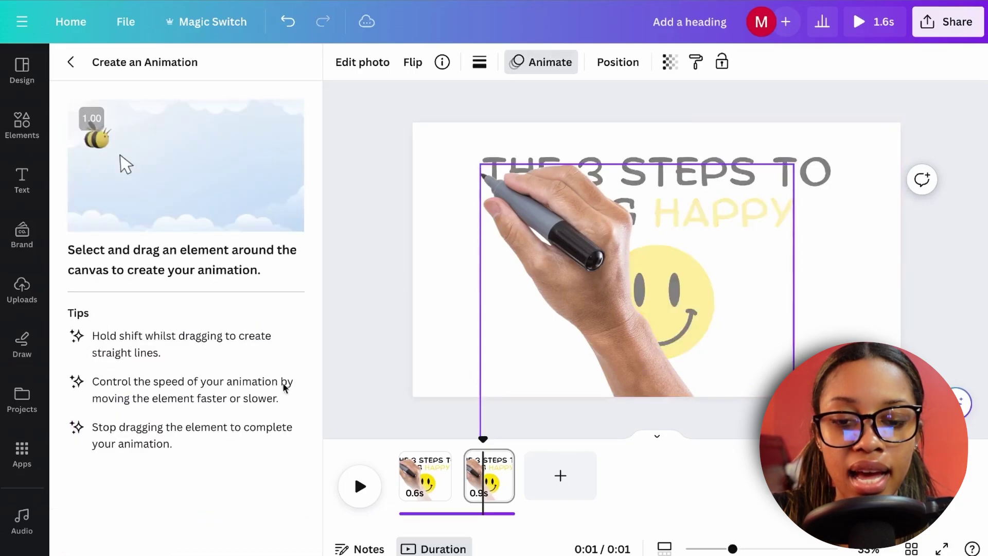
{"action": "left_click", "coordinate": [631, 317]}
{"action": "left_click_drag", "start_coordinate": [631, 316], "coordinate": [767, 324]}
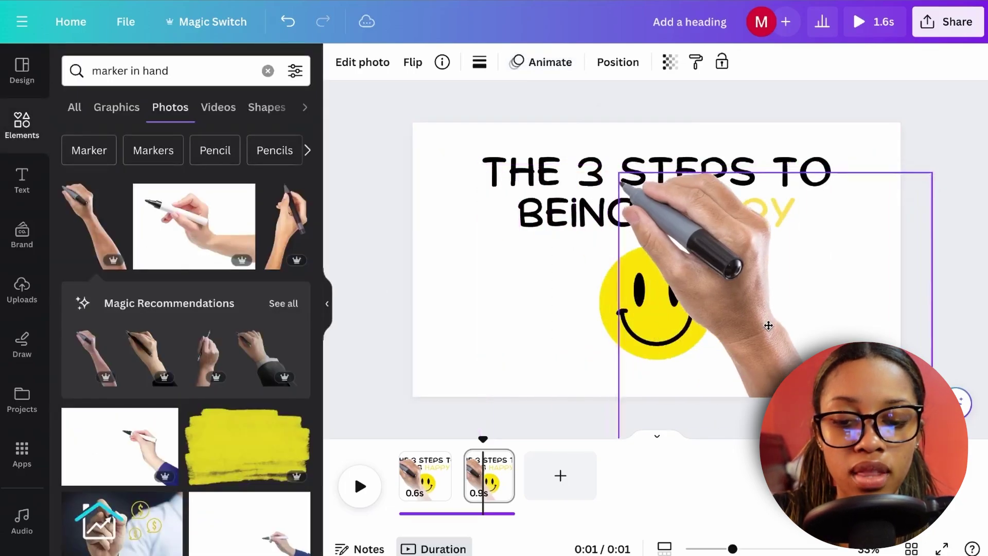
{"action": "mouse_move", "coordinate": [482, 448]}
{"action": "left_mouse_down"}
{"action": "mouse_move", "coordinate": [496, 448]}
{"action": "mouse_move", "coordinate": [468, 449]}
{"action": "mouse_move", "coordinate": [496, 447]}
{"action": "left_mouse_up"}
{"action": "left_click", "coordinate": [642, 186]}
{"action": "left_click_drag", "start_coordinate": [632, 206], "coordinate": [612, 324]}
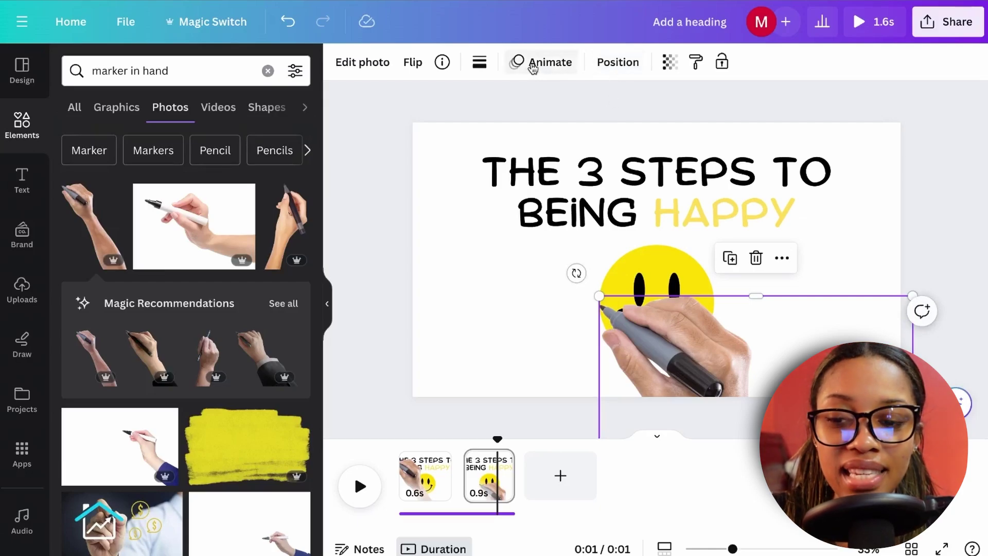
- Record a custom animation path sweeping the marker hand across the smiley
{"action": "left_click", "coordinate": [545, 72]}
{"action": "left_click", "coordinate": [172, 142]}
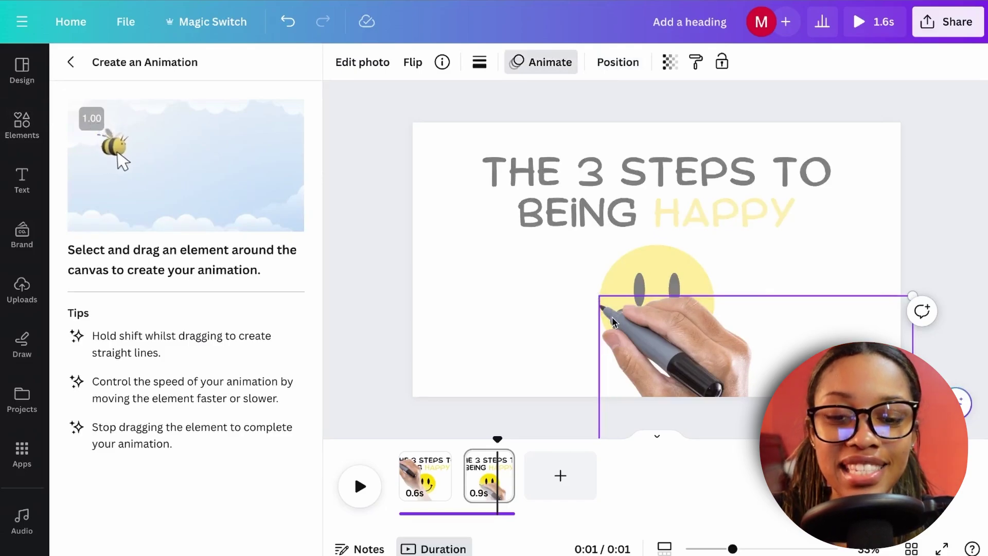
{"action": "mouse_move", "coordinate": [609, 313]}
{"action": "left_mouse_down"}
{"action": "mouse_move", "coordinate": [655, 276]}
{"action": "mouse_move", "coordinate": [721, 304]}
{"action": "mouse_move", "coordinate": [739, 261]}
{"action": "left_mouse_up"}
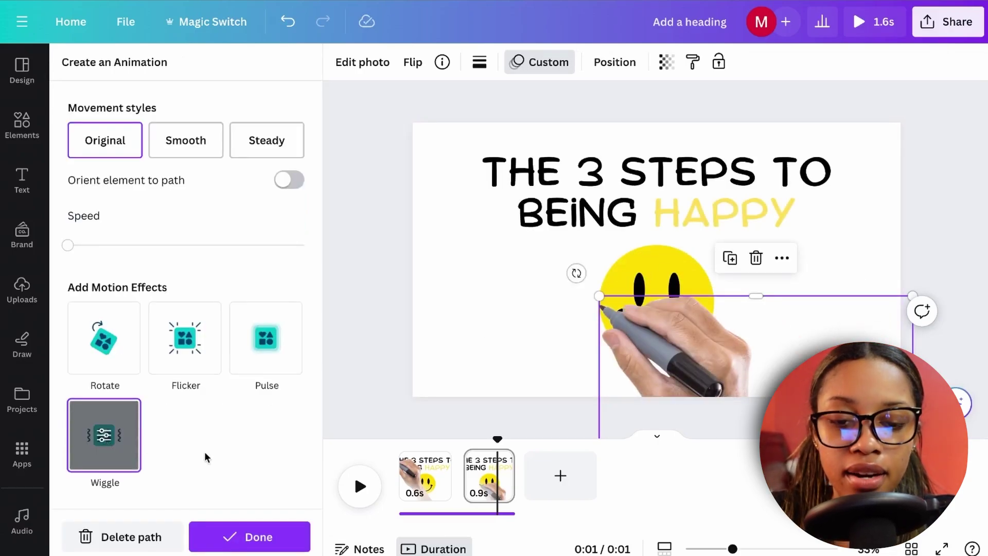
{"action": "left_click", "coordinate": [509, 311]}
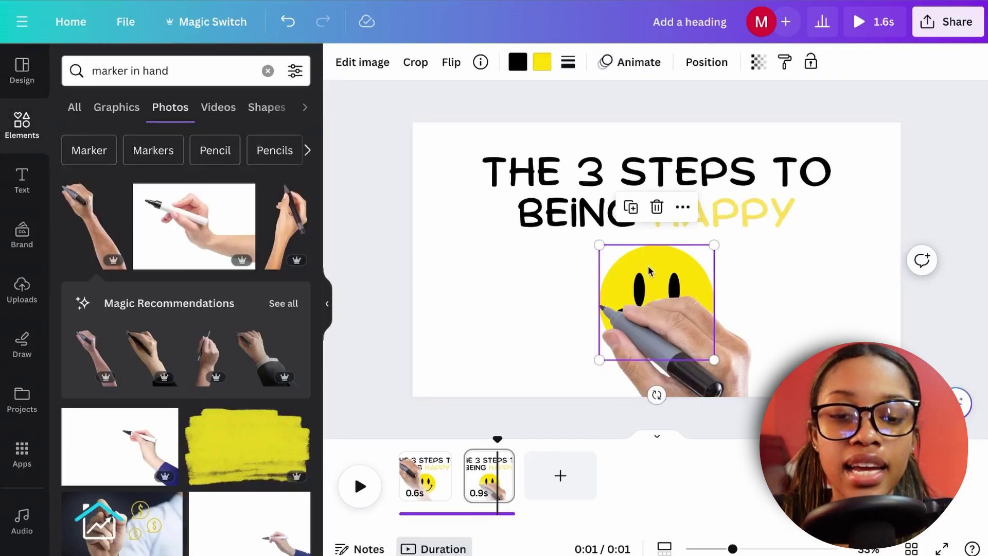
- Give the smiley a Wipe enter animation at the slowest speed
{"action": "left_click", "coordinate": [650, 69]}
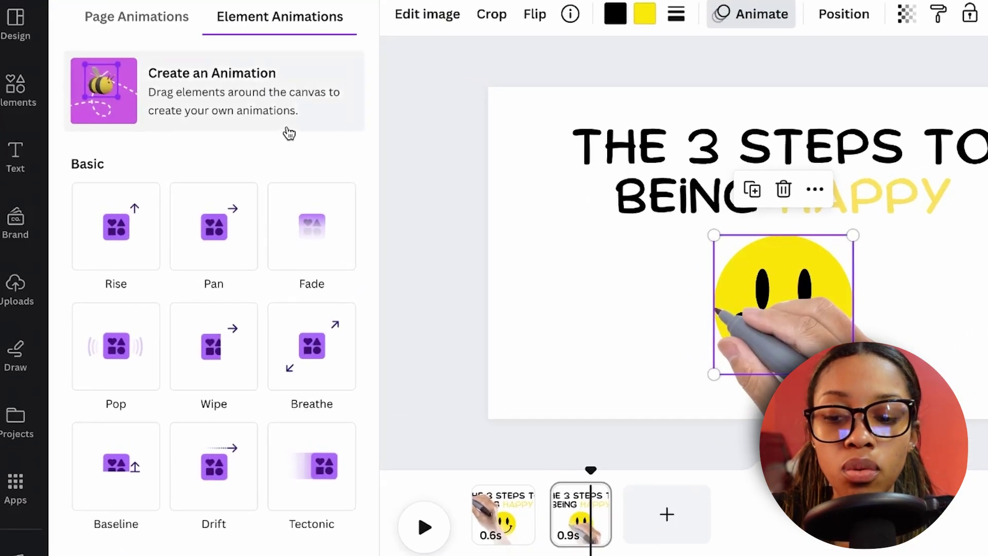
{"action": "scroll", "coordinate": [288, 132], "scroll_direction": "down", "scroll_amount": 3}
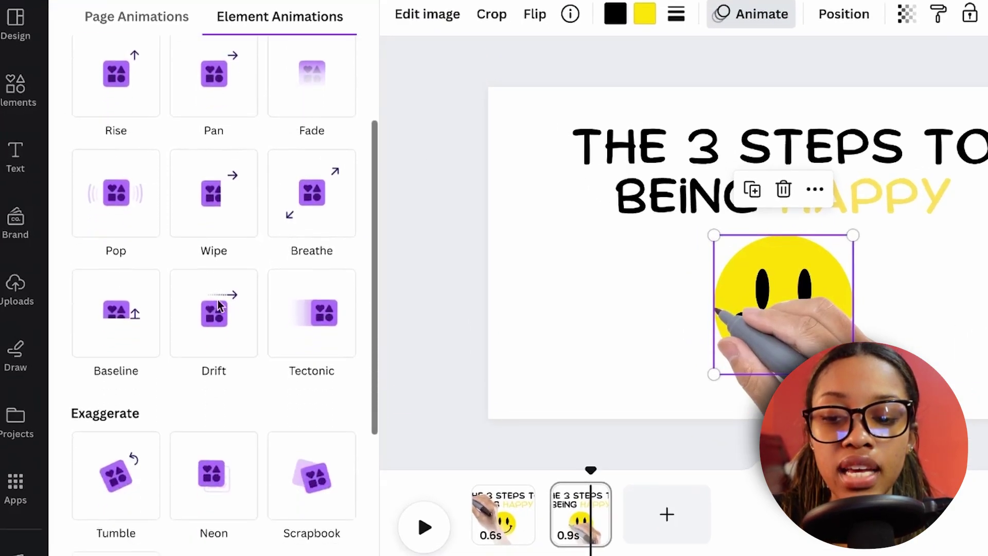
{"action": "left_click", "coordinate": [226, 221]}
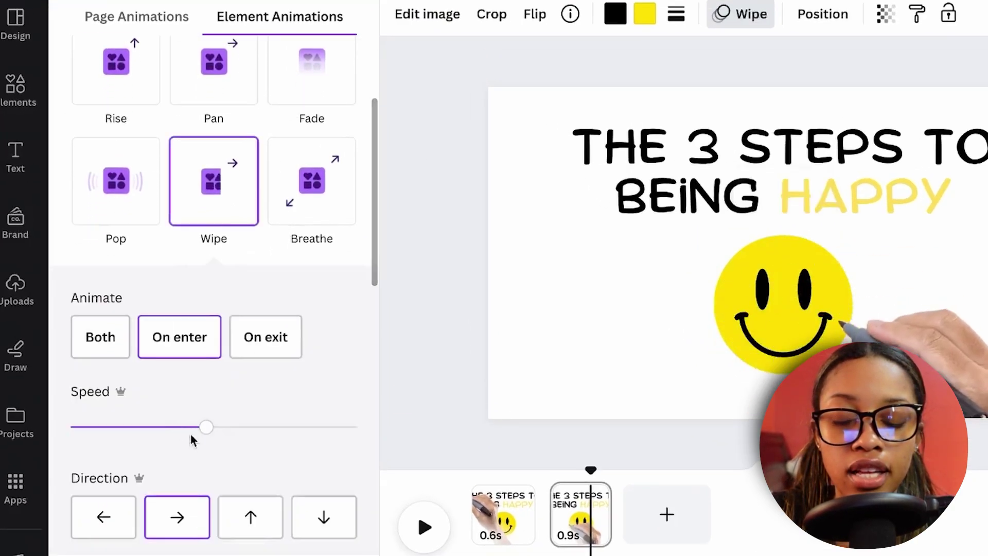
{"action": "left_click_drag", "start_coordinate": [203, 427], "coordinate": [70, 427]}
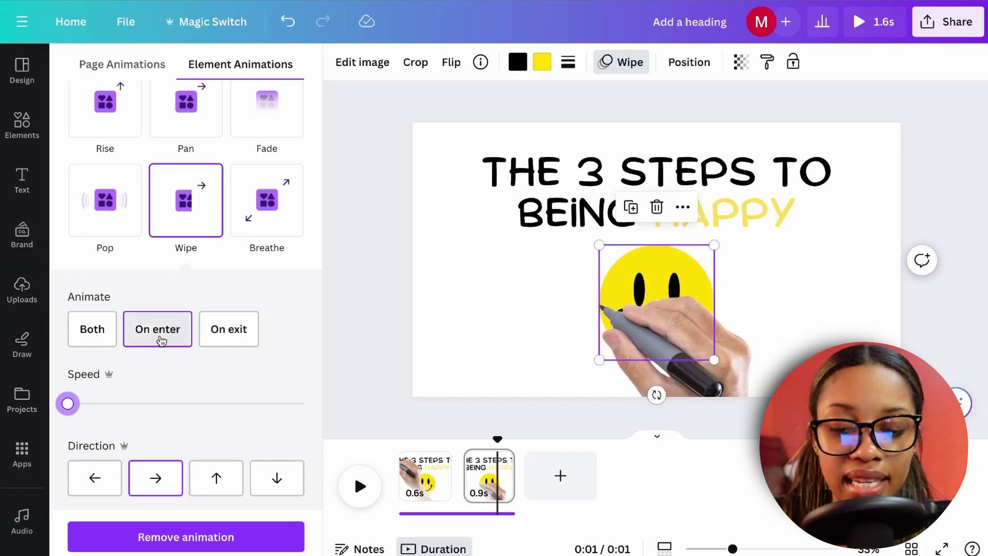
{"action": "left_click", "coordinate": [767, 276]}
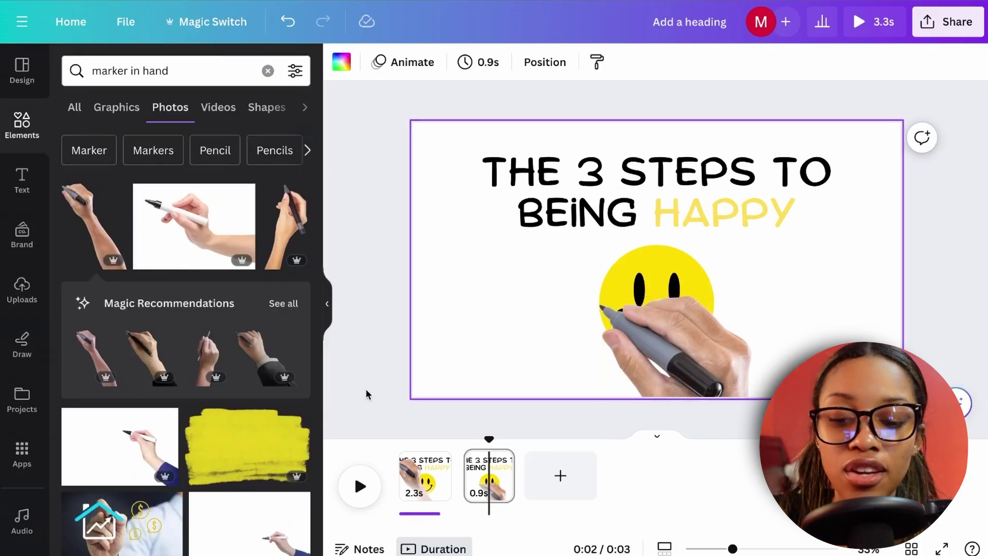
- Preview the three-page, 5.1s timeline with page 3's title, smiley and voice clip
{"action": "mouse_move", "coordinate": [442, 477]}
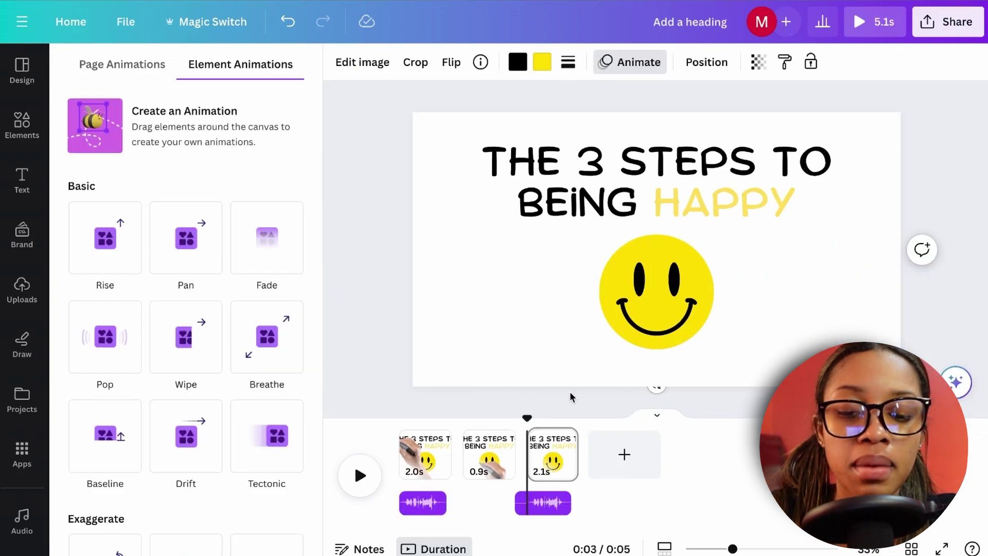
{"action": "mouse_move", "coordinate": [529, 417]}
{"action": "left_mouse_down"}
{"action": "mouse_move", "coordinate": [445, 418]}
{"action": "mouse_move", "coordinate": [548, 441]}
{"action": "left_mouse_up"}
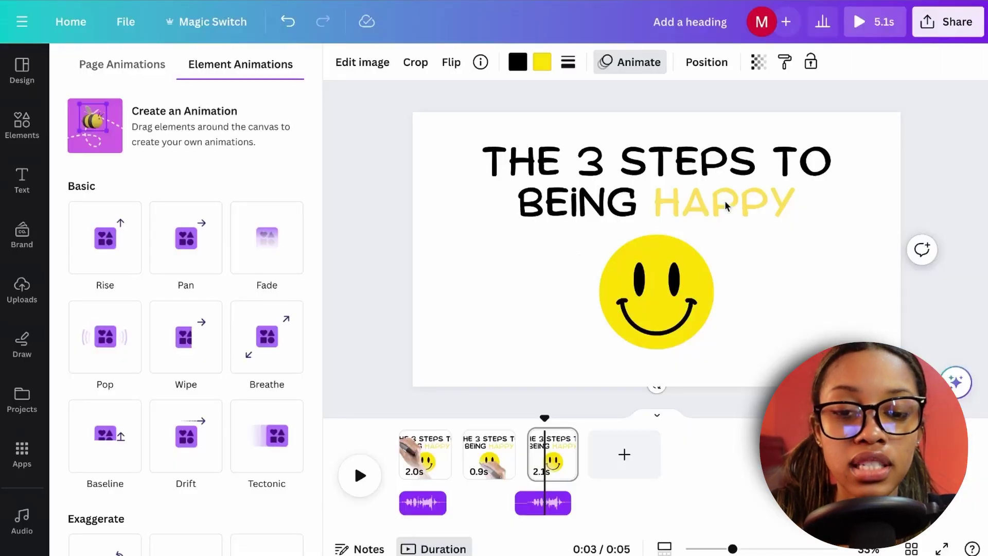
{"action": "left_click", "coordinate": [365, 246]}
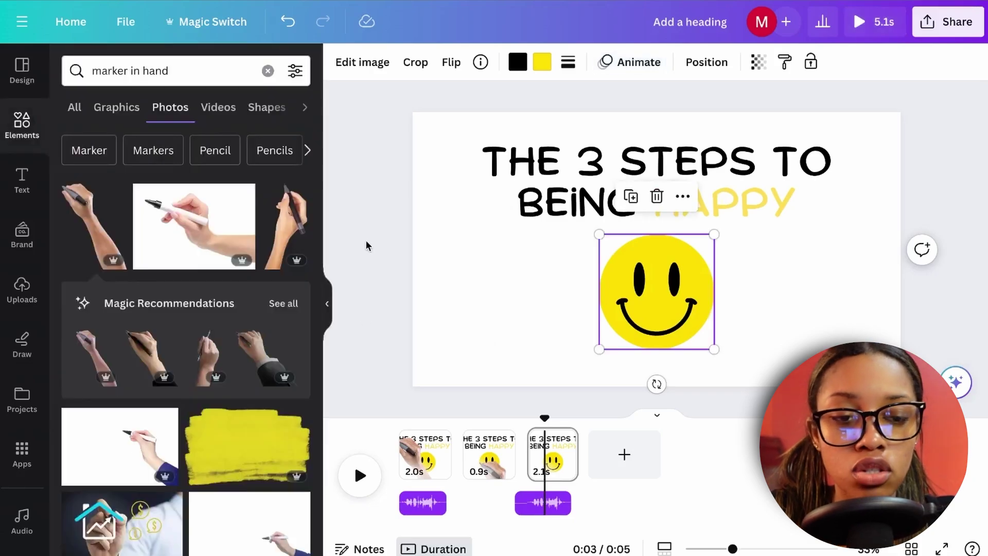
- Open the download settings and set the file type to PNG
{"action": "left_click", "coordinate": [947, 302]}
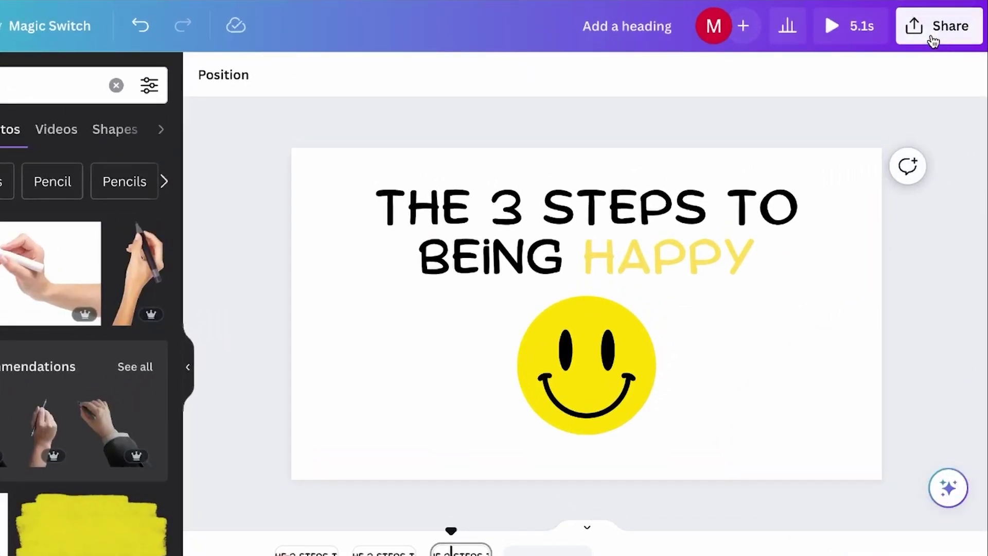
{"action": "left_click", "coordinate": [932, 40]}
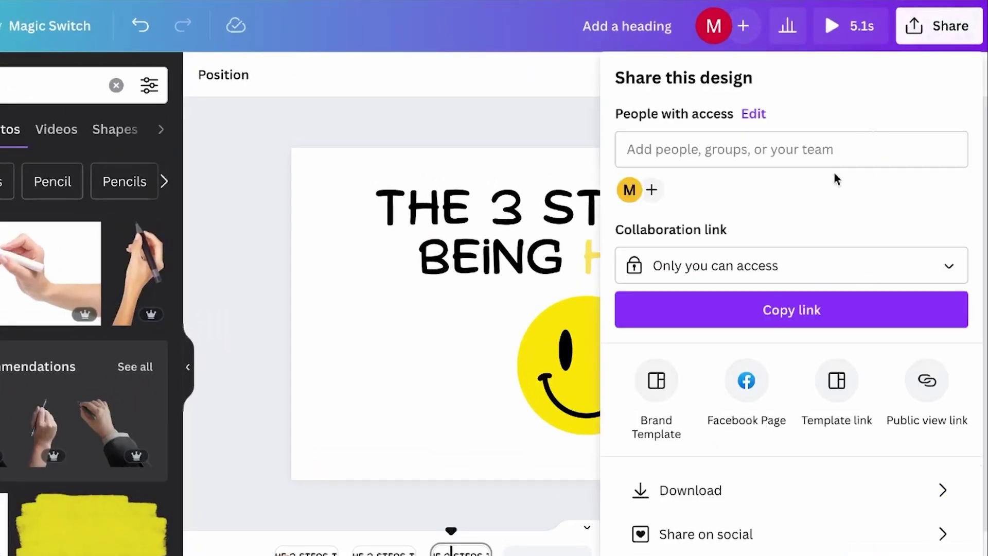
{"action": "left_click", "coordinate": [746, 489]}
{"action": "left_click", "coordinate": [911, 156]}
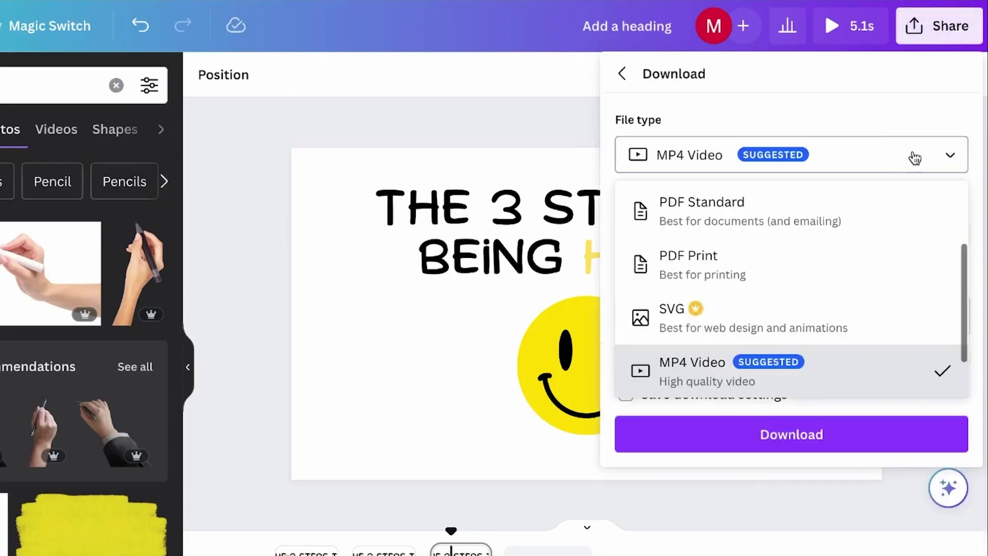
{"action": "scroll", "coordinate": [730, 264], "scroll_direction": "up", "scroll_amount": 2}
{"action": "left_click", "coordinate": [700, 271]}
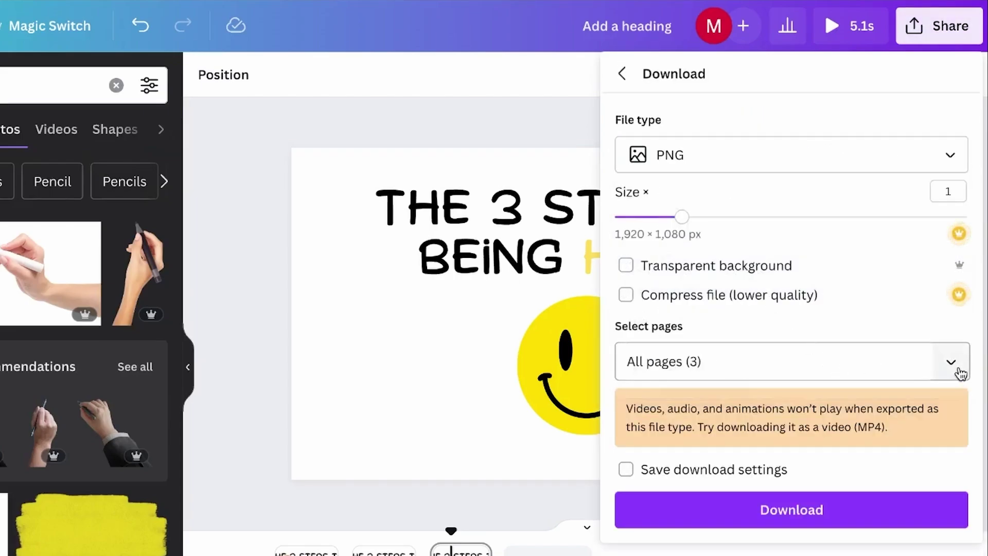
- Limit the export to Page 3 only and download it as PNG
{"action": "left_click", "coordinate": [956, 367]}
{"action": "left_click", "coordinate": [895, 76]}
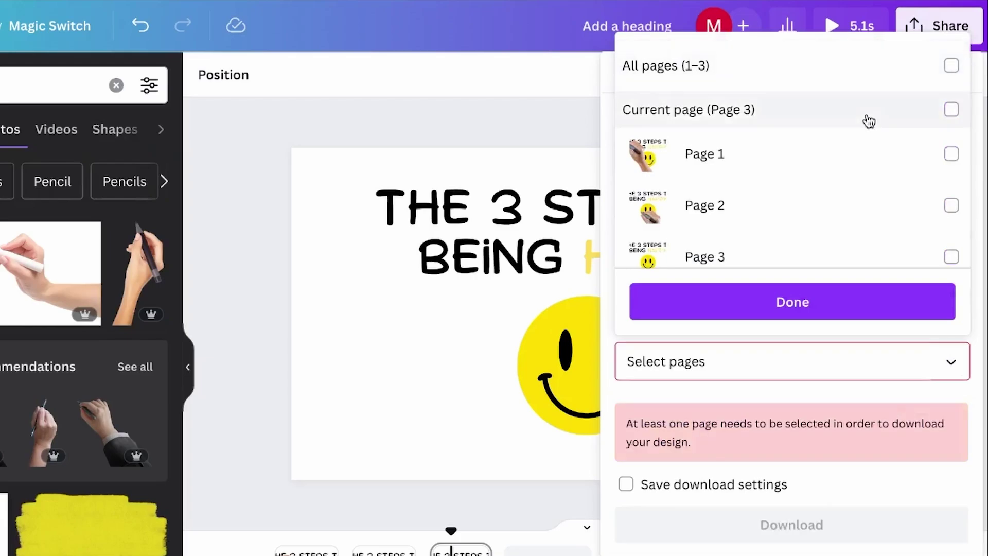
{"action": "left_click", "coordinate": [867, 118]}
{"action": "left_click", "coordinate": [785, 302]}
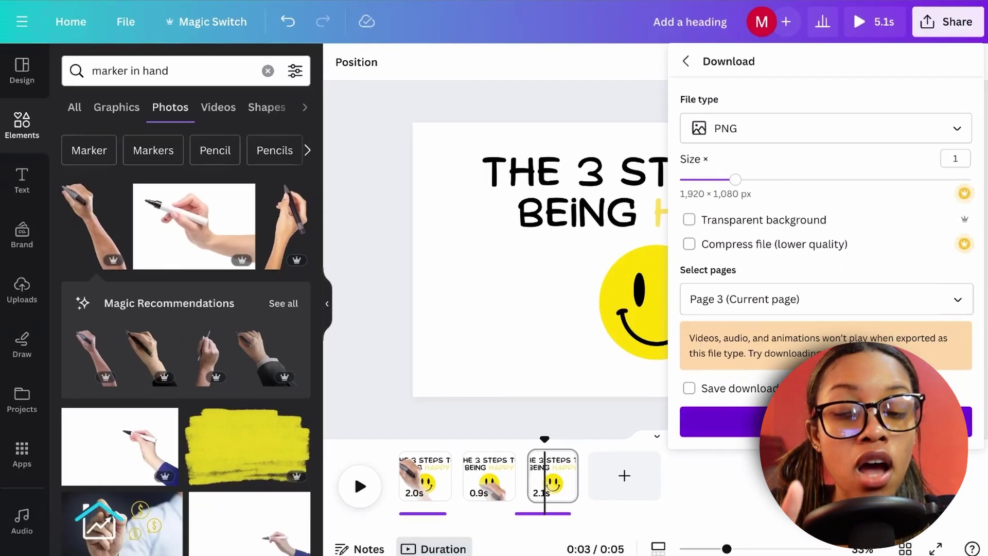
{"action": "left_click", "coordinate": [768, 497]}
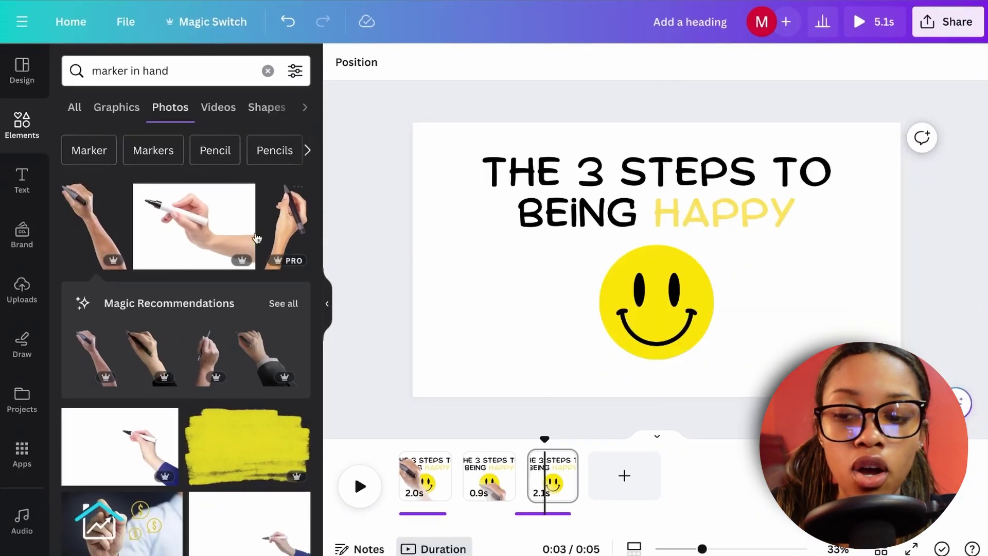
{"action": "scroll", "coordinate": [37, 425], "scroll_direction": "down", "scroll_amount": 3}
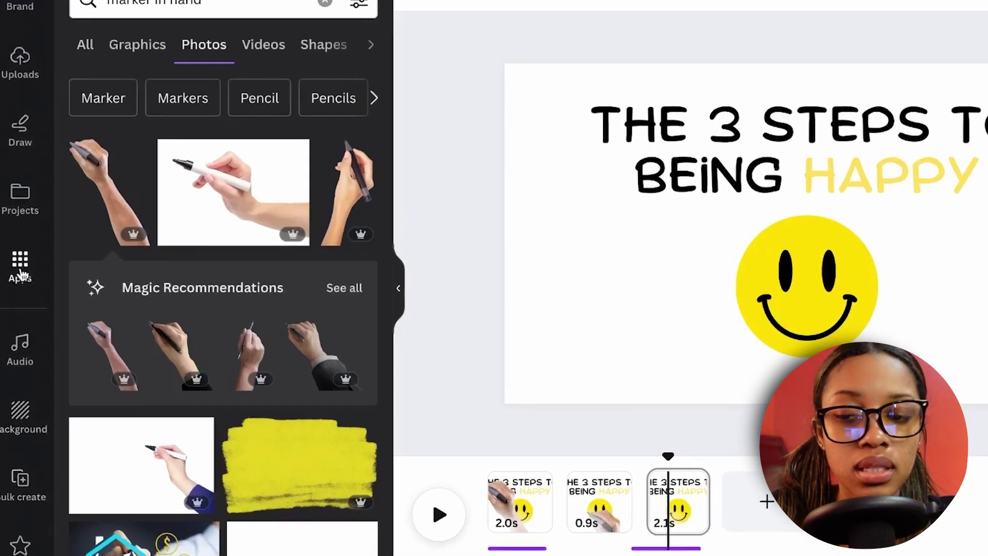
- Find and open the SpeedPaint app by searching Apps for 'speedpaint'
{"action": "left_click", "coordinate": [20, 270]}
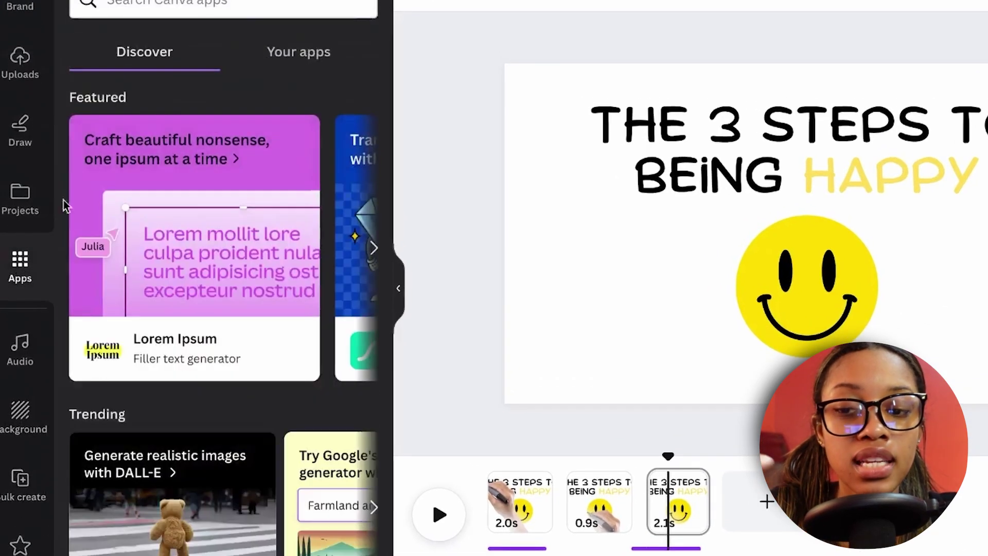
{"action": "left_click", "coordinate": [187, 41]}
{"action": "type", "text": "speedpaint"}
{"action": "key", "text": "Return"}
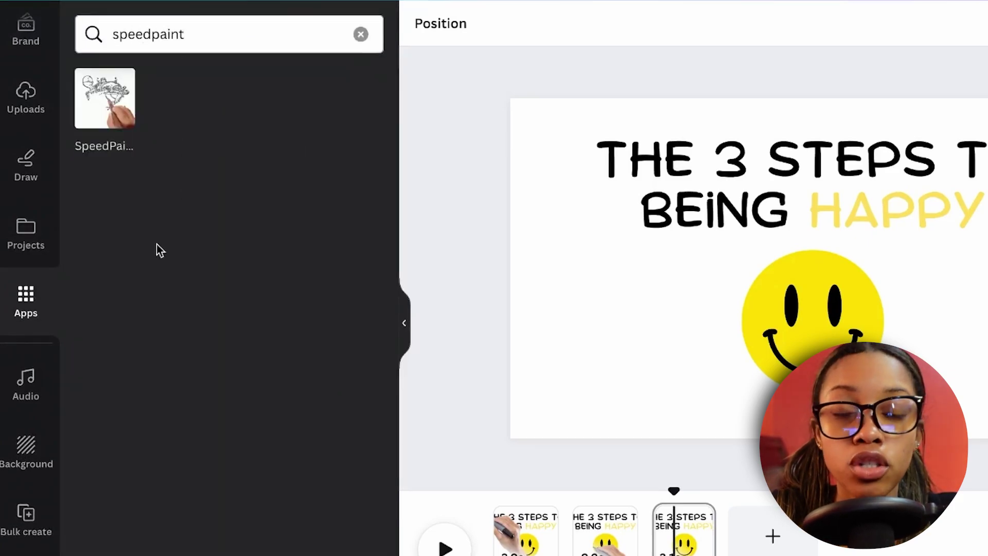
{"action": "left_click", "coordinate": [108, 126]}
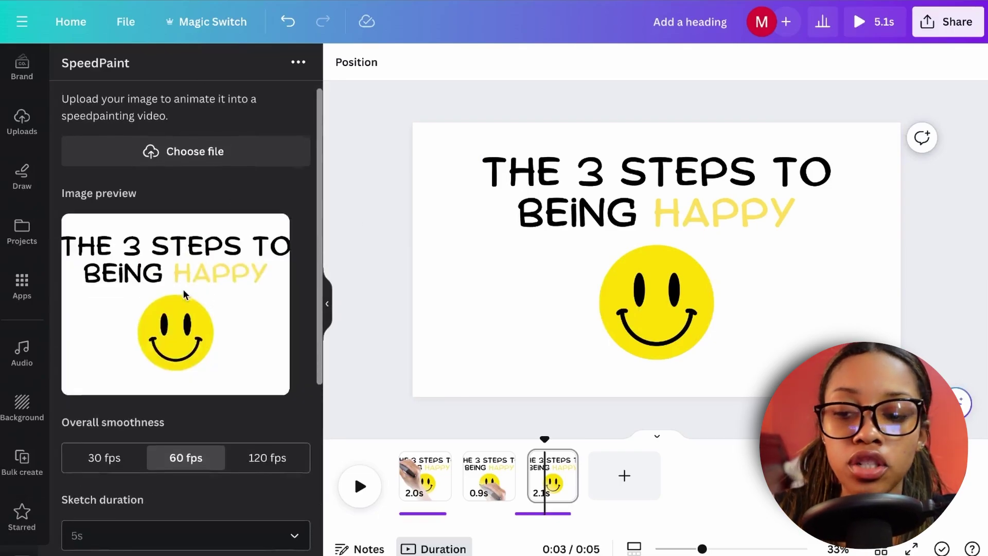
- Animate the image with a 1s sketch, 3s colour fill and fade out effect
{"action": "scroll", "coordinate": [188, 280], "scroll_direction": "down", "scroll_amount": 5}
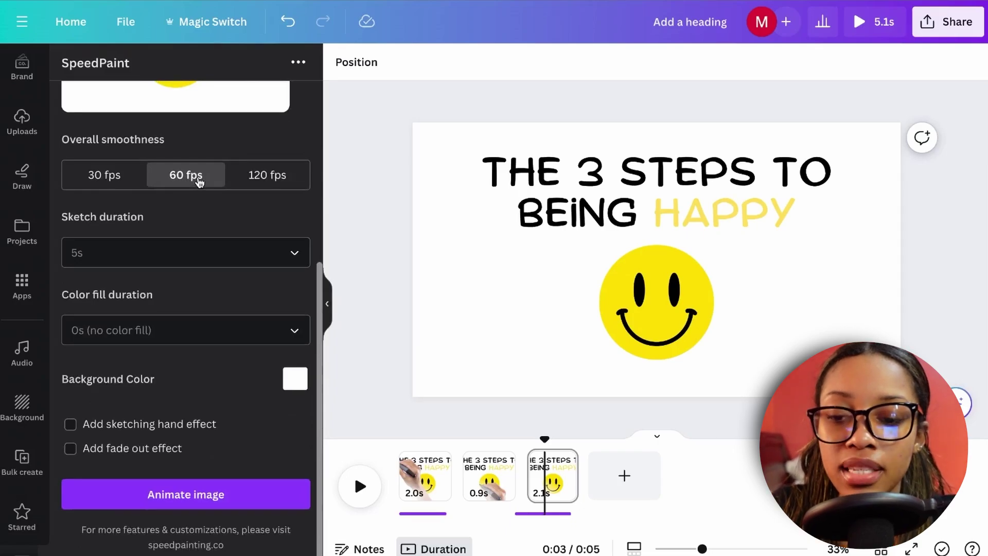
{"action": "left_click", "coordinate": [291, 259]}
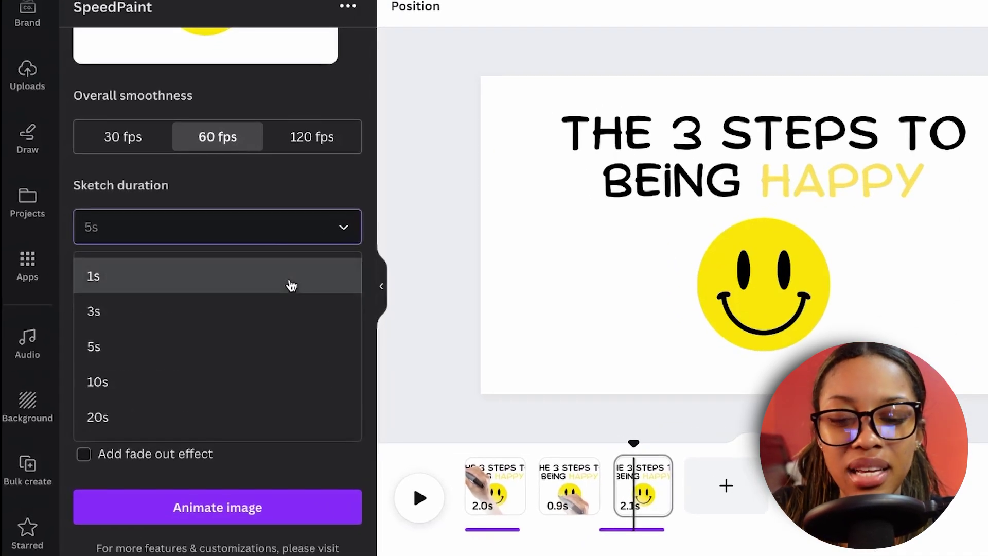
{"action": "left_click", "coordinate": [291, 278]}
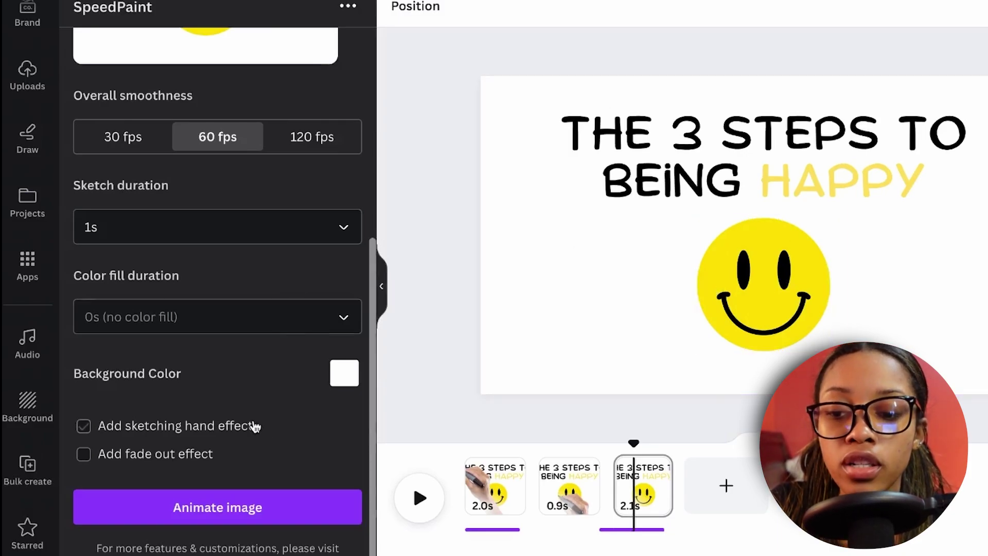
{"action": "left_click", "coordinate": [238, 326]}
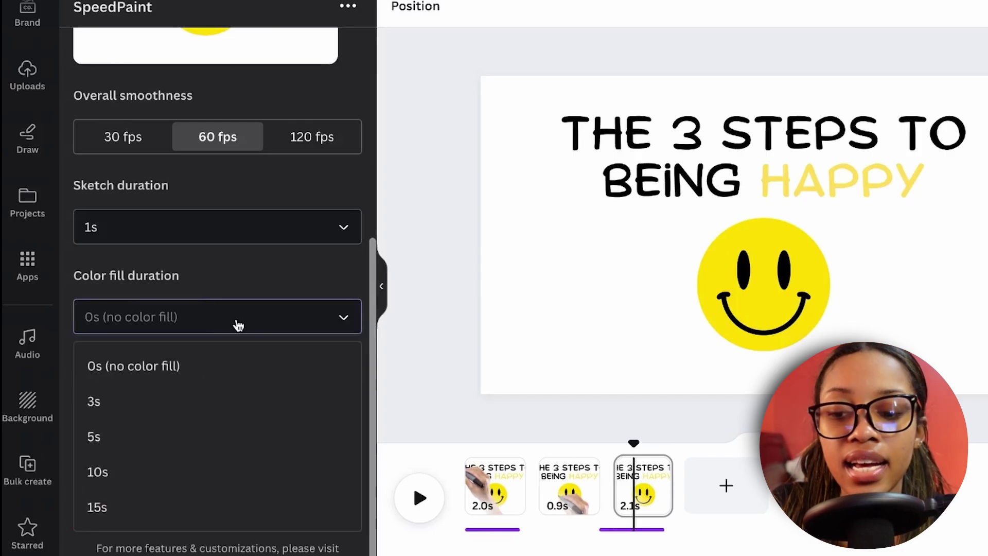
{"action": "left_click", "coordinate": [154, 407]}
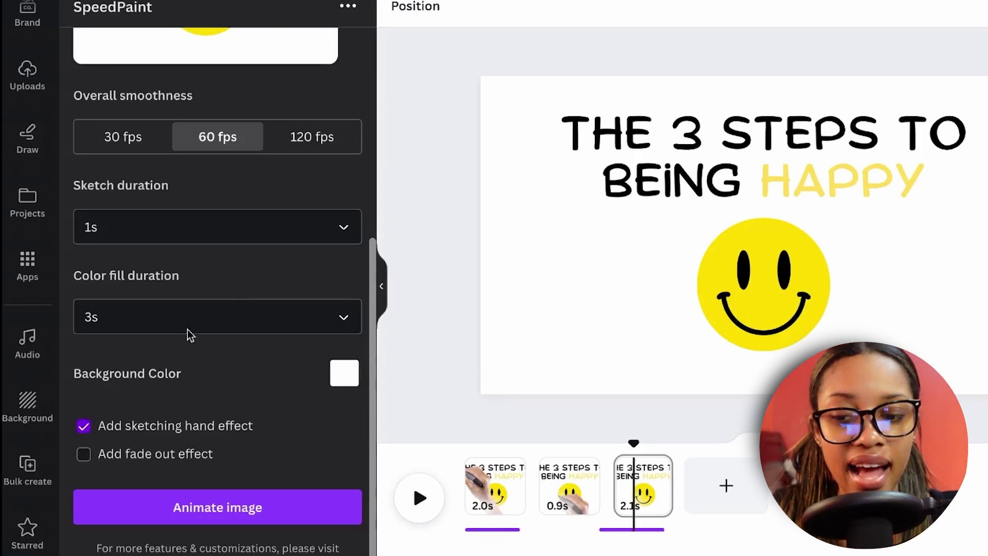
{"action": "left_click", "coordinate": [89, 459]}
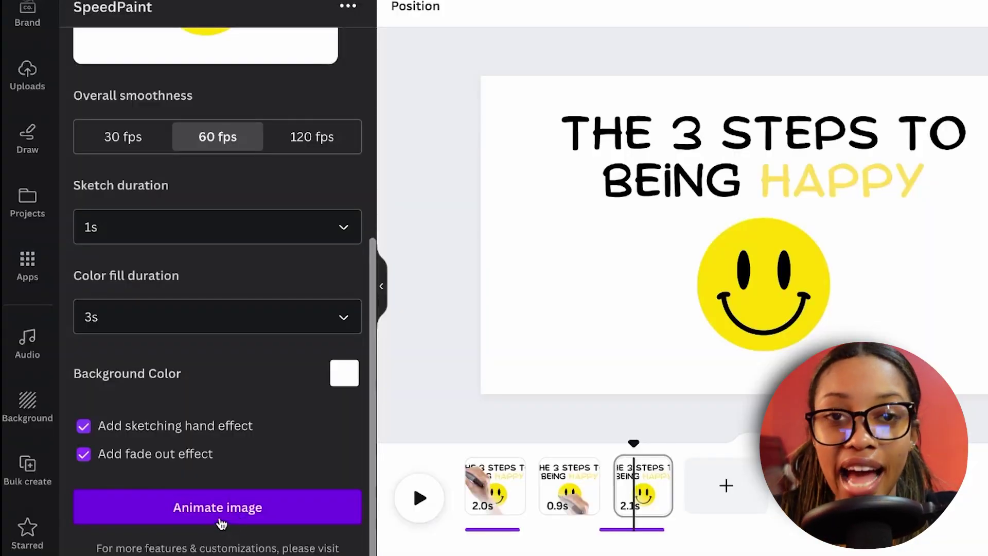
{"action": "left_click", "coordinate": [221, 523]}
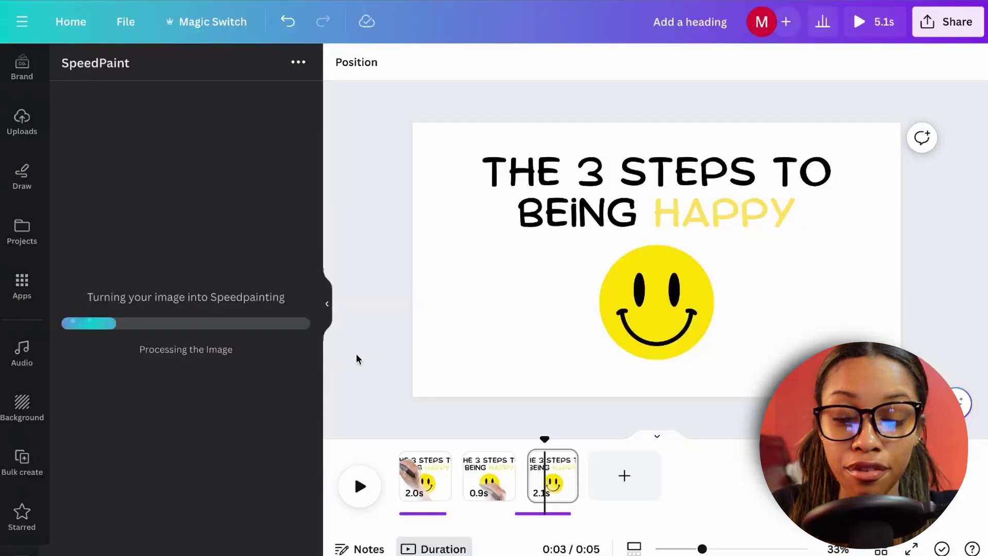
- Move the SpeedPaint sketch video to the top-left and resize it to fill the page
{"action": "mouse_move", "coordinate": [727, 239]}
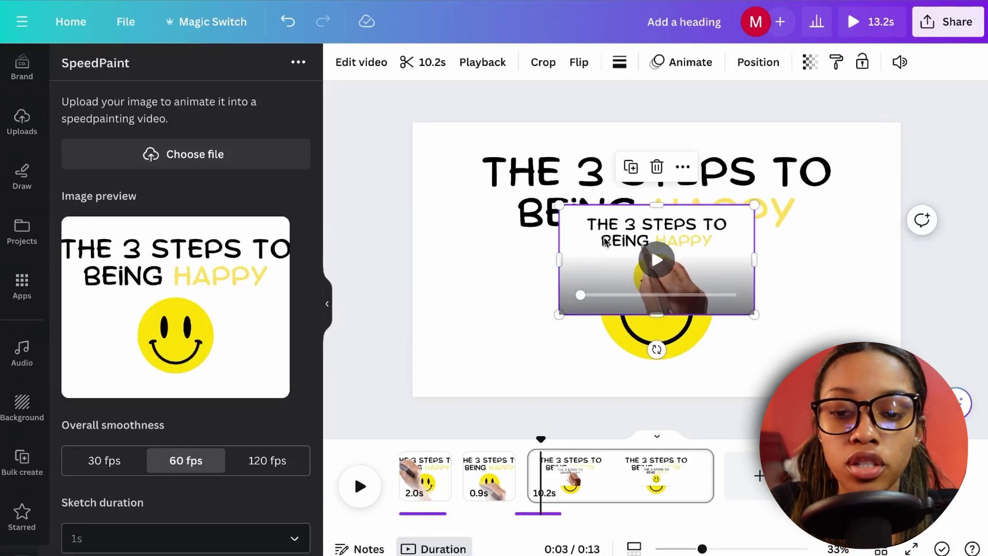
{"action": "left_click_drag", "start_coordinate": [599, 242], "coordinate": [451, 159]}
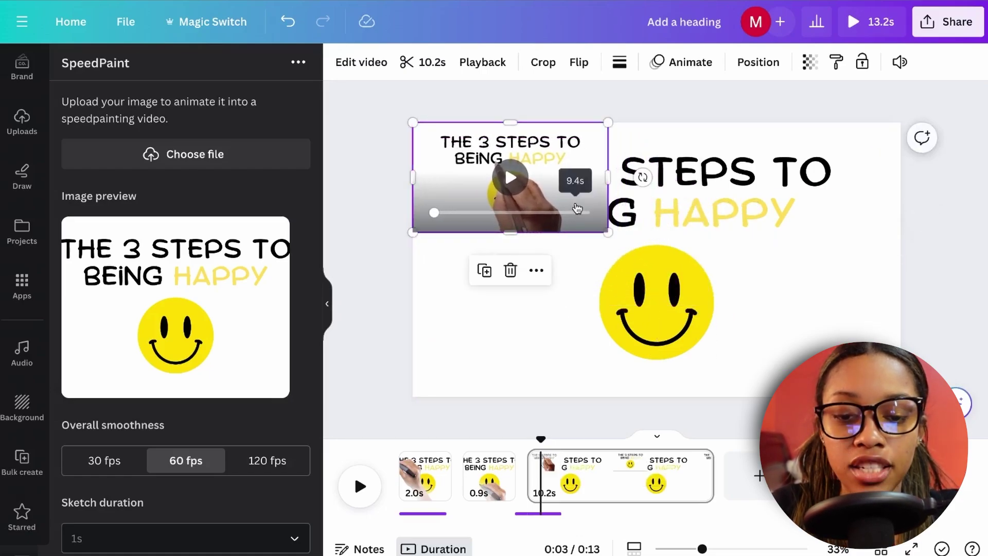
{"action": "left_click_drag", "start_coordinate": [608, 232], "coordinate": [901, 396]}
{"action": "left_click", "coordinate": [650, 246]}
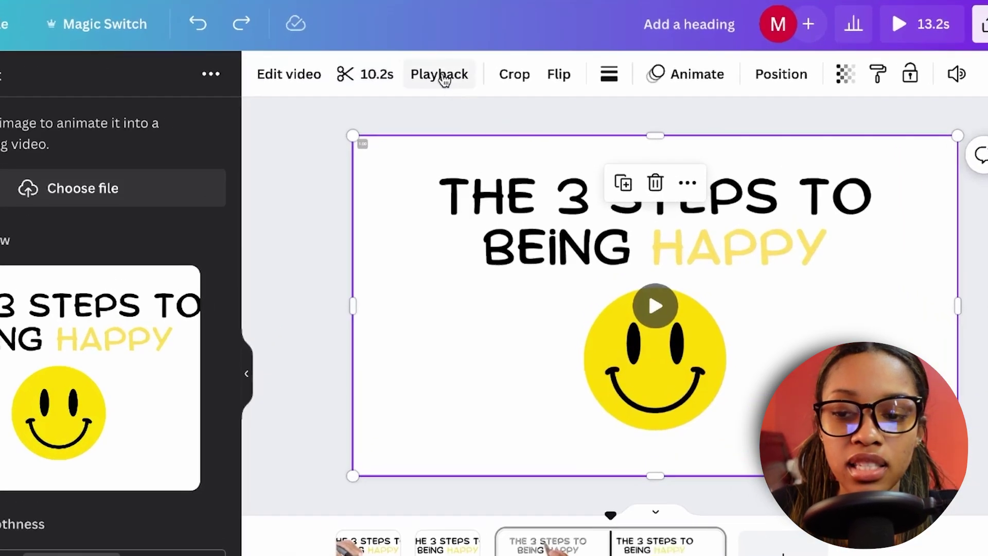
- Set the sketch video's playback speed to 2x and trim its end to about 3.9 seconds
{"action": "left_click", "coordinate": [485, 67]}
{"action": "left_click_drag", "start_coordinate": [45, 149], "coordinate": [237, 160]}
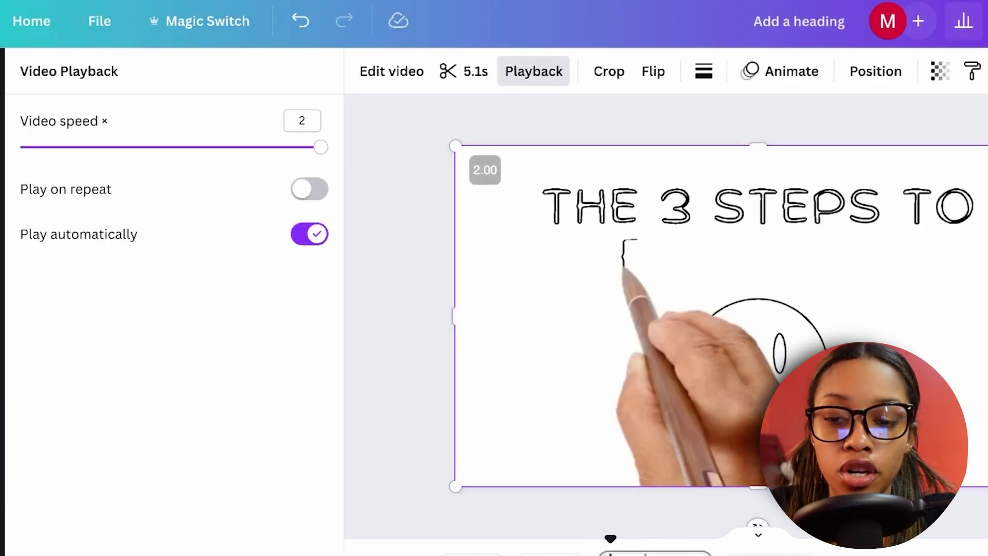
{"action": "left_click", "coordinate": [469, 74]}
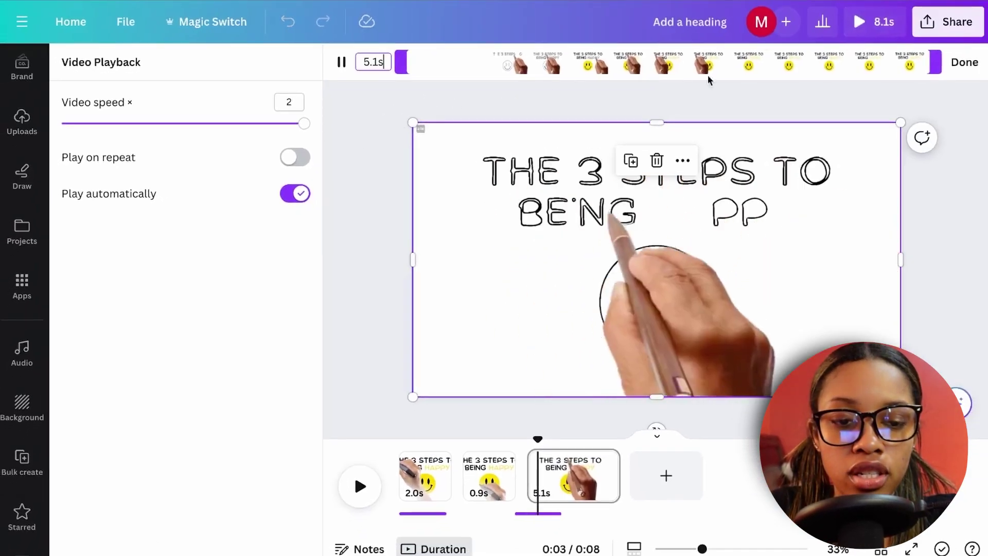
{"action": "left_click_drag", "start_coordinate": [921, 70], "coordinate": [686, 106]}
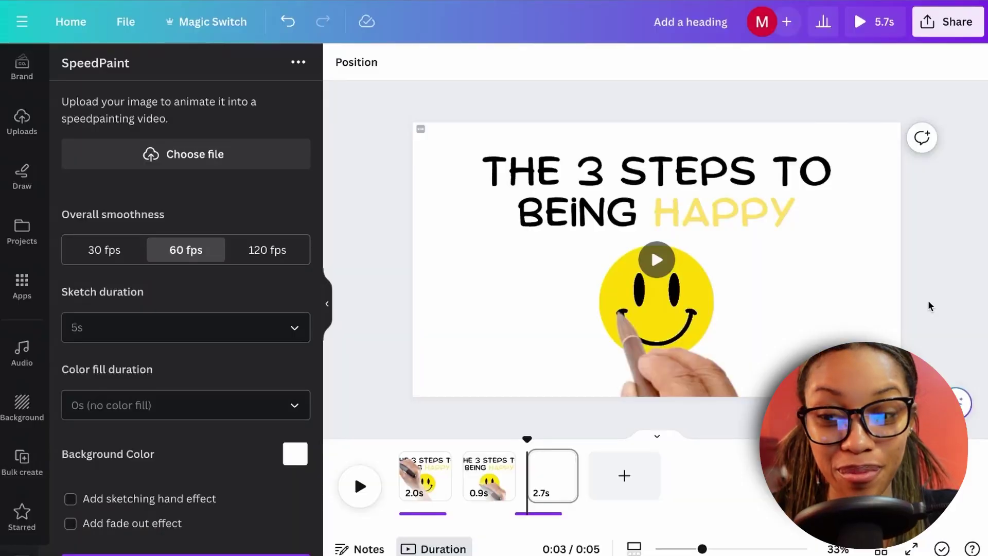
- Preview the animation, scrub back to the uncoloured sketch, then replay all four pages from page 1
{"action": "mouse_move", "coordinate": [520, 370]}
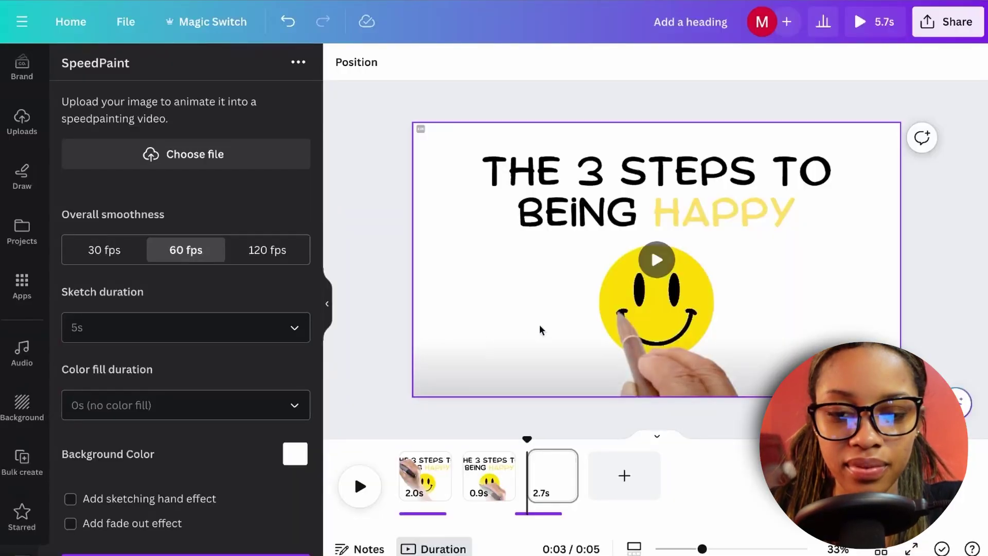
{"action": "left_click", "coordinate": [359, 485]}
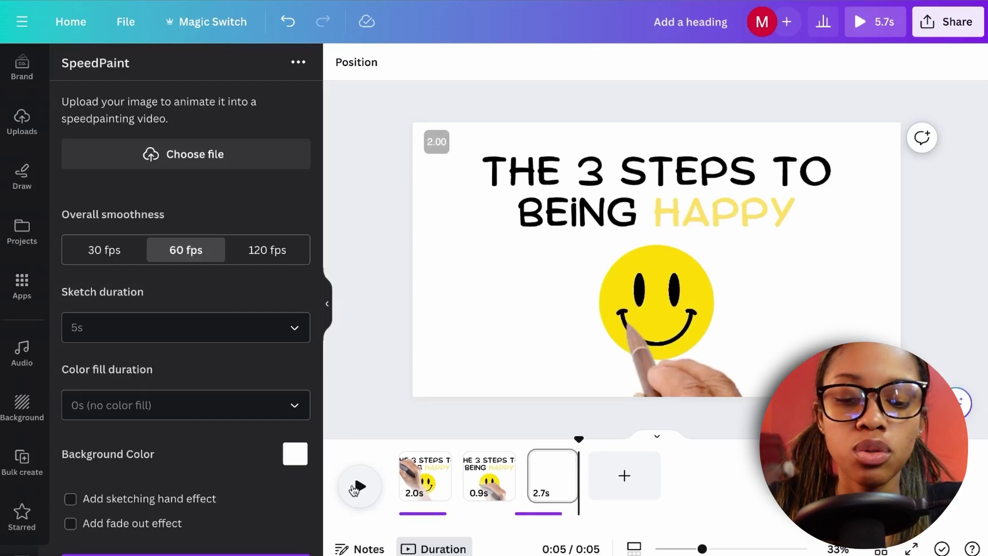
{"action": "mouse_move", "coordinate": [578, 439]}
{"action": "left_mouse_down"}
{"action": "mouse_move", "coordinate": [545, 442]}
{"action": "mouse_move", "coordinate": [573, 442]}
{"action": "left_mouse_up"}
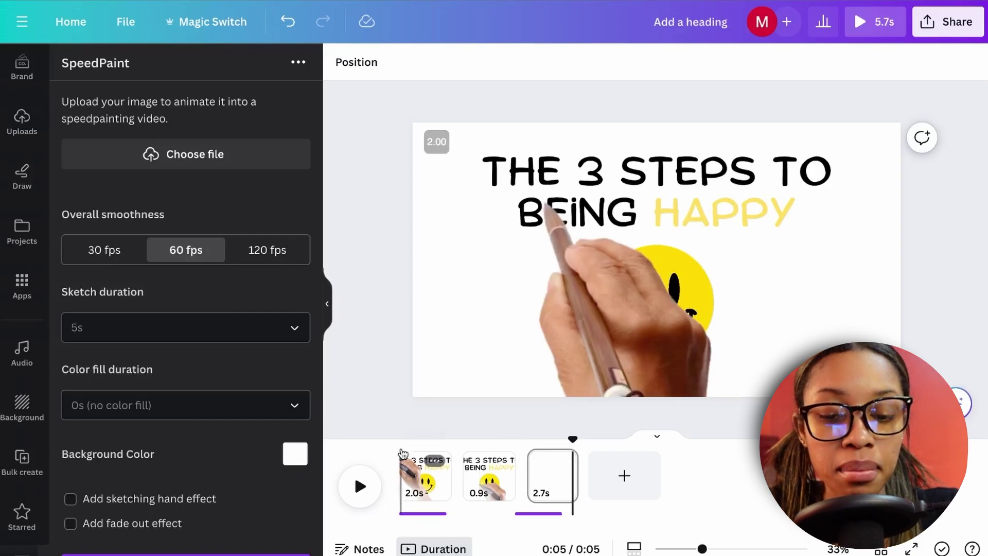
{"action": "left_click", "coordinate": [400, 444]}
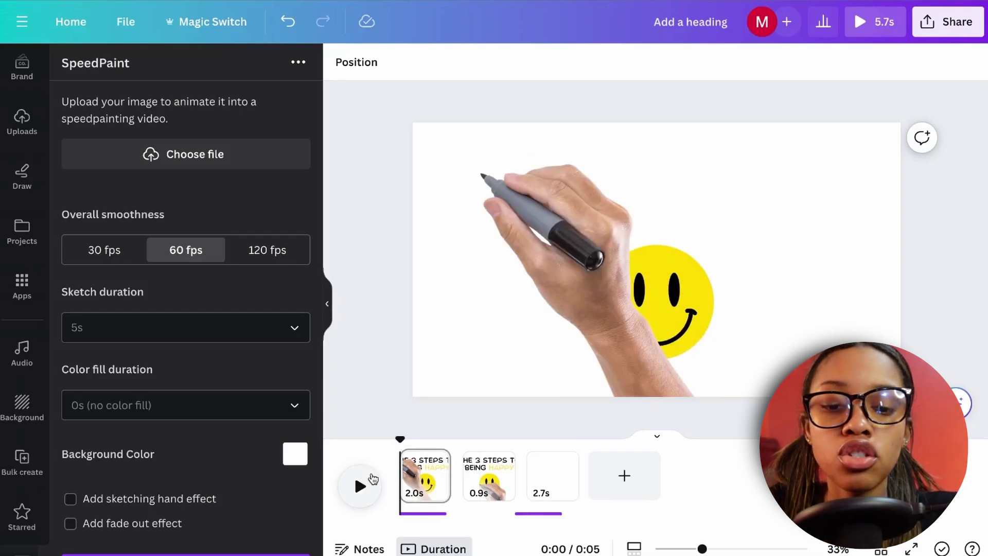
{"action": "left_click", "coordinate": [371, 480]}
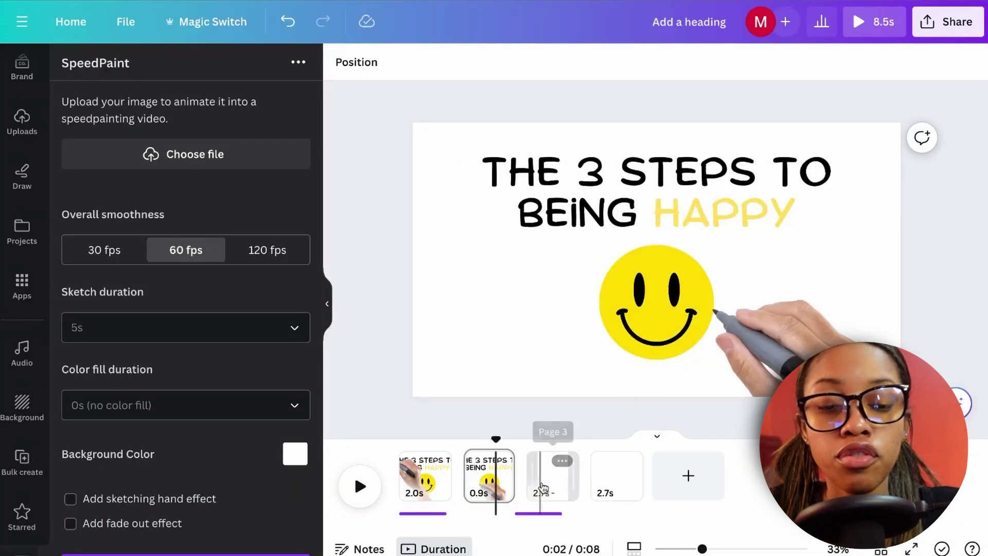
- Duplicate the smiley page and move the copy's hand to the right of the face
{"action": "left_click", "coordinate": [500, 462]}
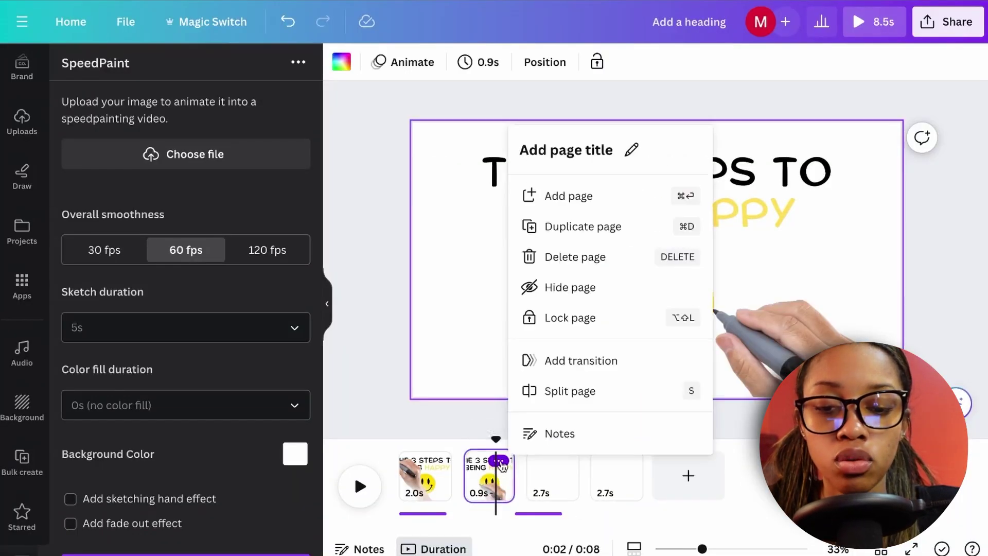
{"action": "left_click", "coordinate": [583, 226]}
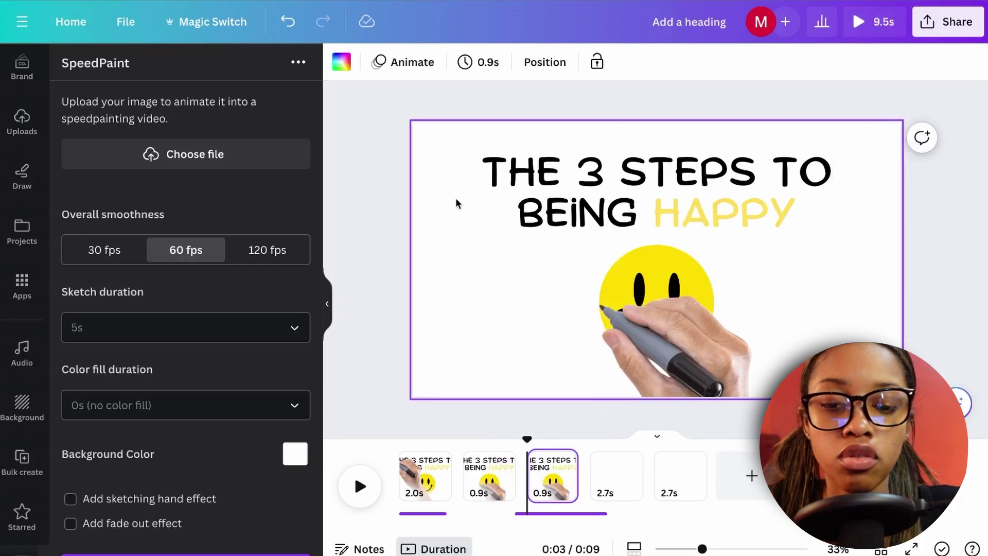
{"action": "key", "text": "ctrl+a"}
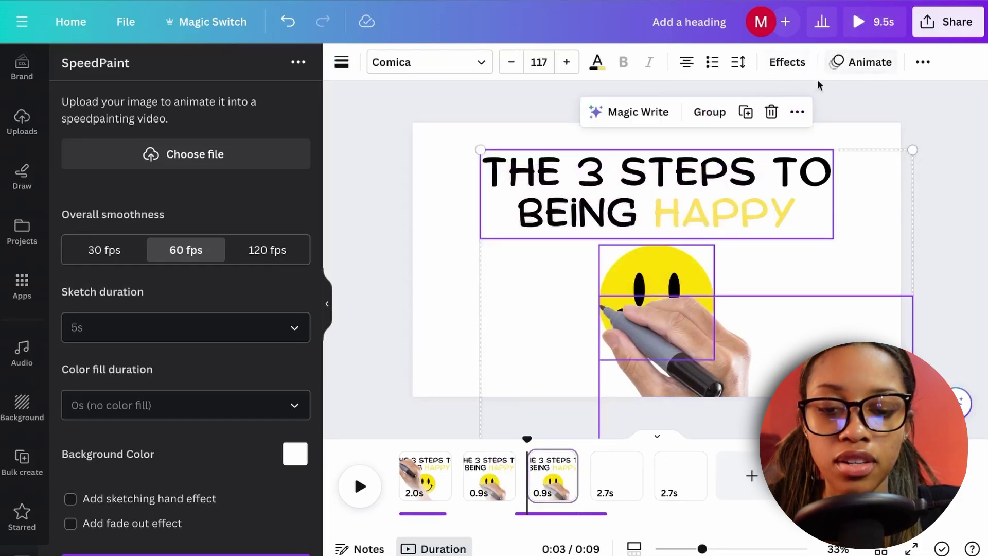
{"action": "left_click", "coordinate": [538, 455]}
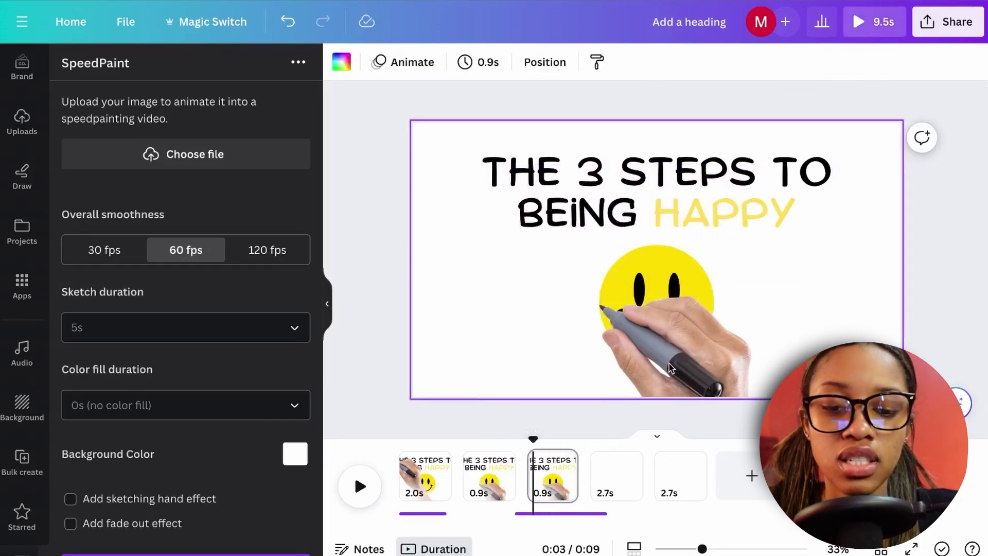
{"action": "left_click_drag", "start_coordinate": [653, 355], "coordinate": [777, 345]}
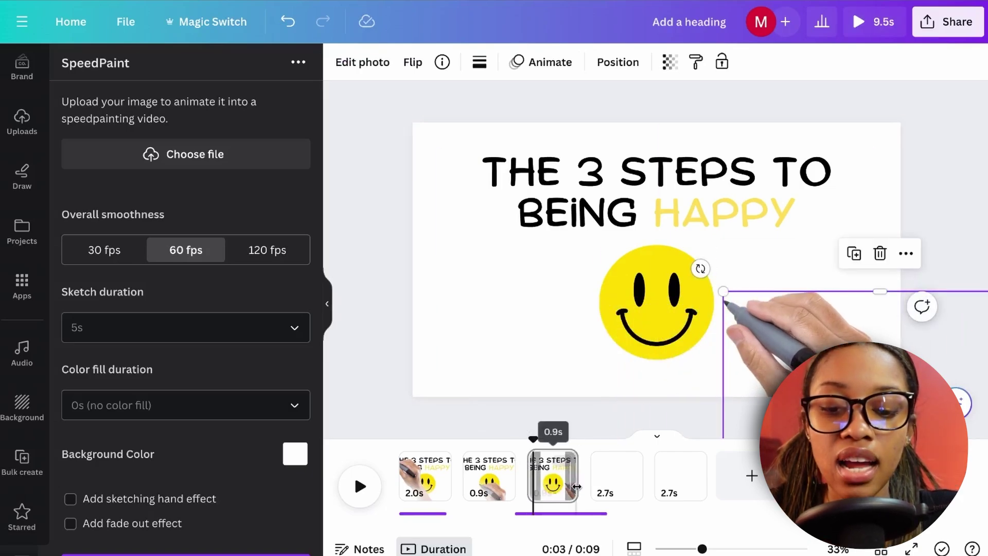
- Lengthen the duplicated page to 10.5 seconds and delete the audio clip
{"action": "left_click_drag", "start_coordinate": [577, 475], "coordinate": [741, 491]}
{"action": "left_click", "coordinate": [540, 513]}
{"action": "key", "text": "Delete"}
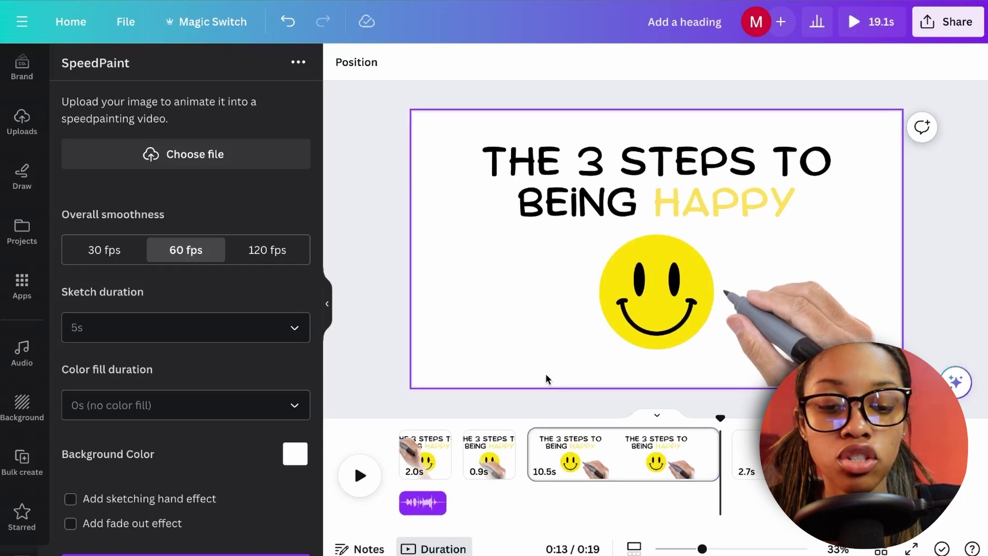
- Preview the video from page 1, jump back to page 2, then pause
{"action": "left_click", "coordinate": [395, 454]}
{"action": "key", "text": "space"}
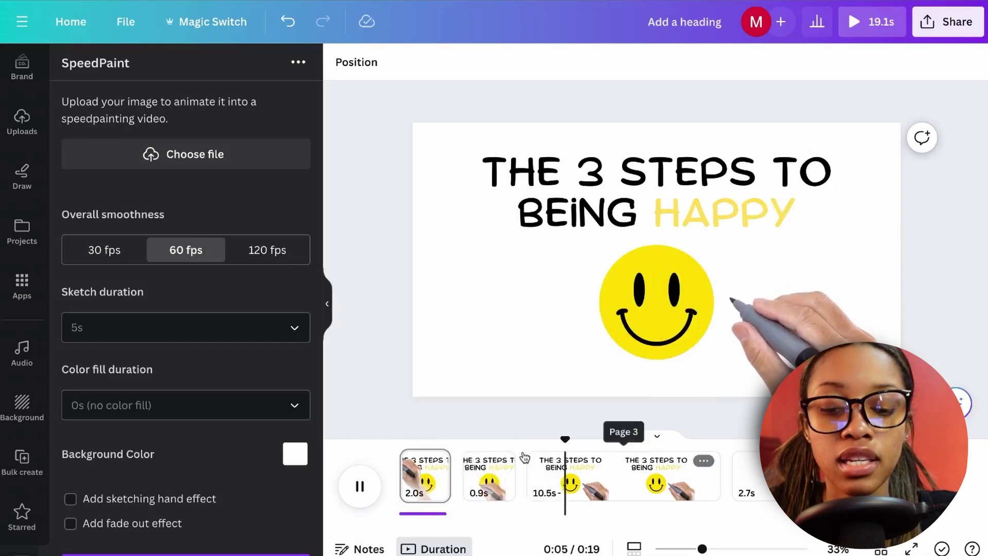
{"action": "left_click", "coordinate": [468, 441]}
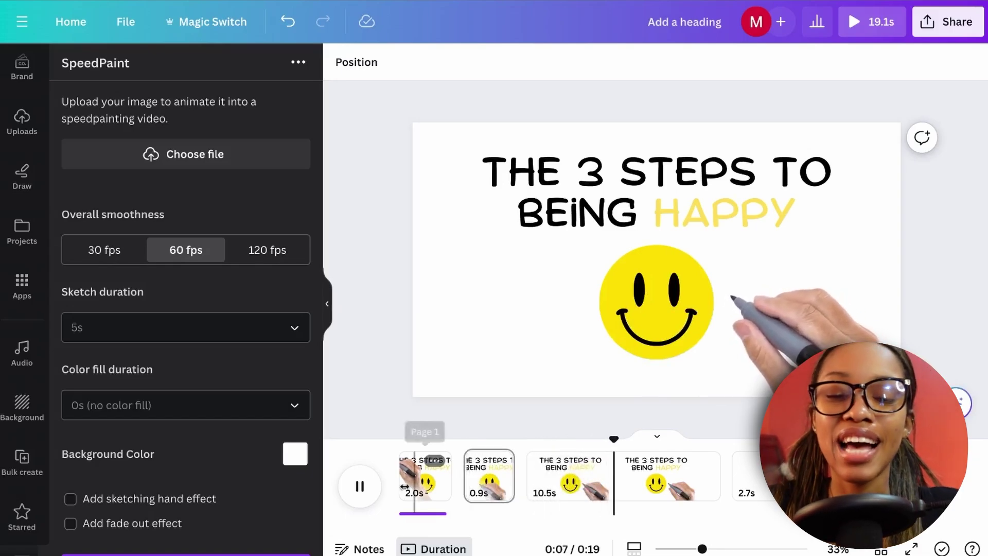
{"action": "left_click", "coordinate": [371, 482]}
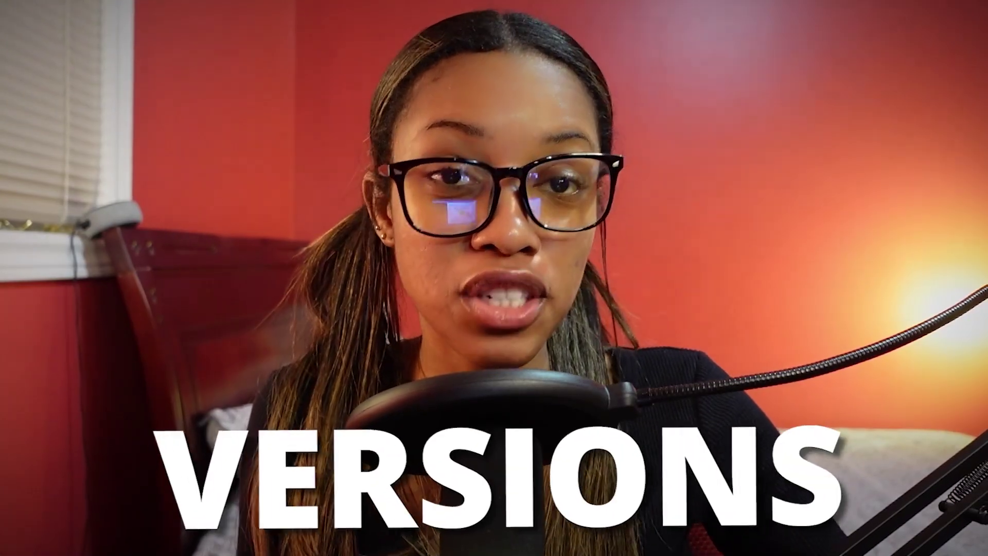